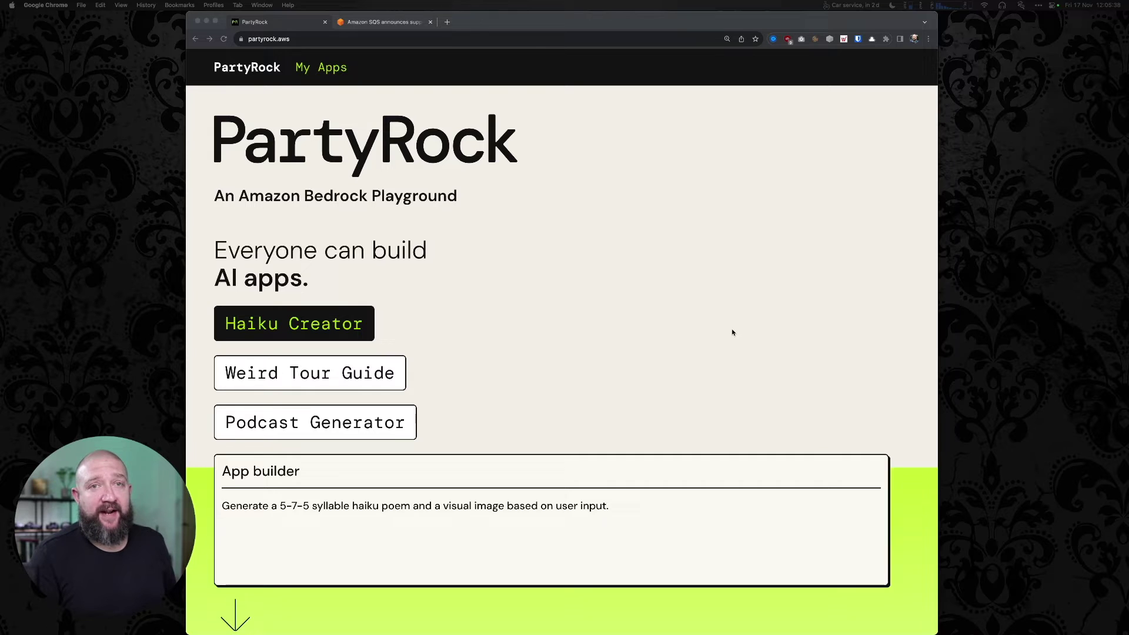
Open the Weird Tour Guide example as the full Weird Trivia Tour Guide app.
{"action": "left_click", "coordinate": [357, 380]}
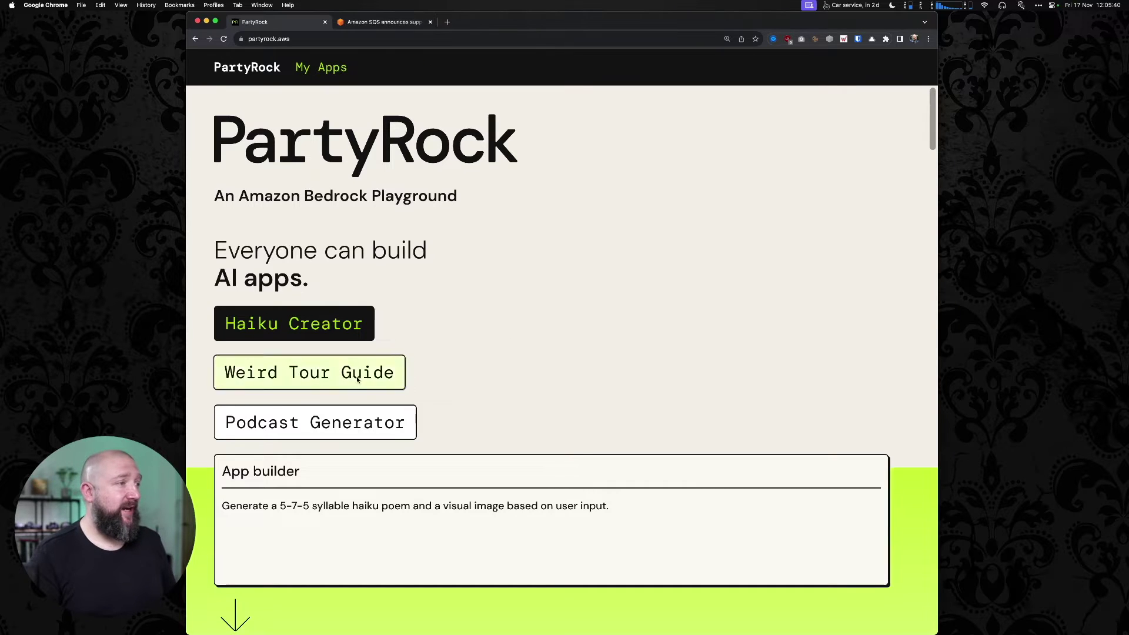
{"action": "left_click", "coordinate": [357, 379]}
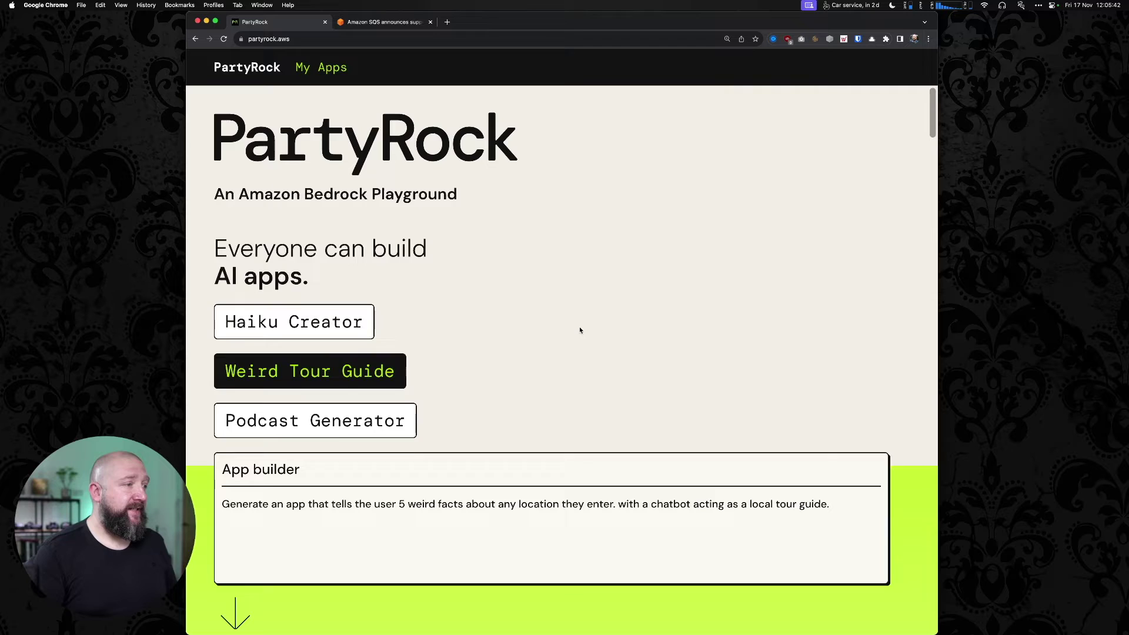
{"action": "scroll", "coordinate": [580, 330], "scroll_direction": "down", "scroll_amount": 1}
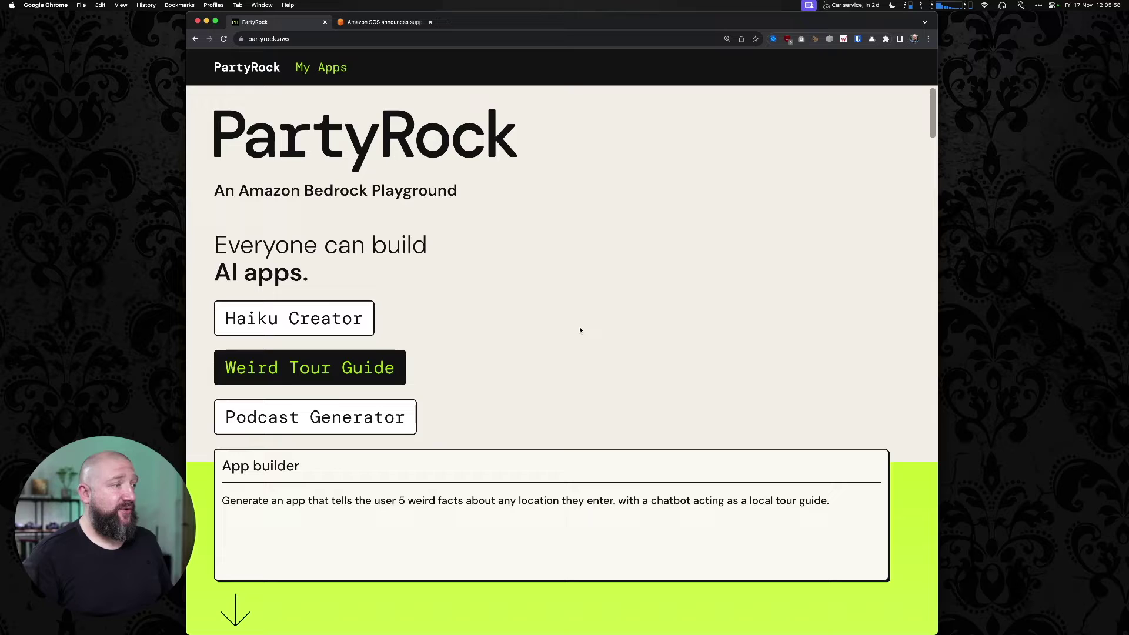
{"action": "scroll", "coordinate": [597, 327], "scroll_direction": "down", "scroll_amount": 1}
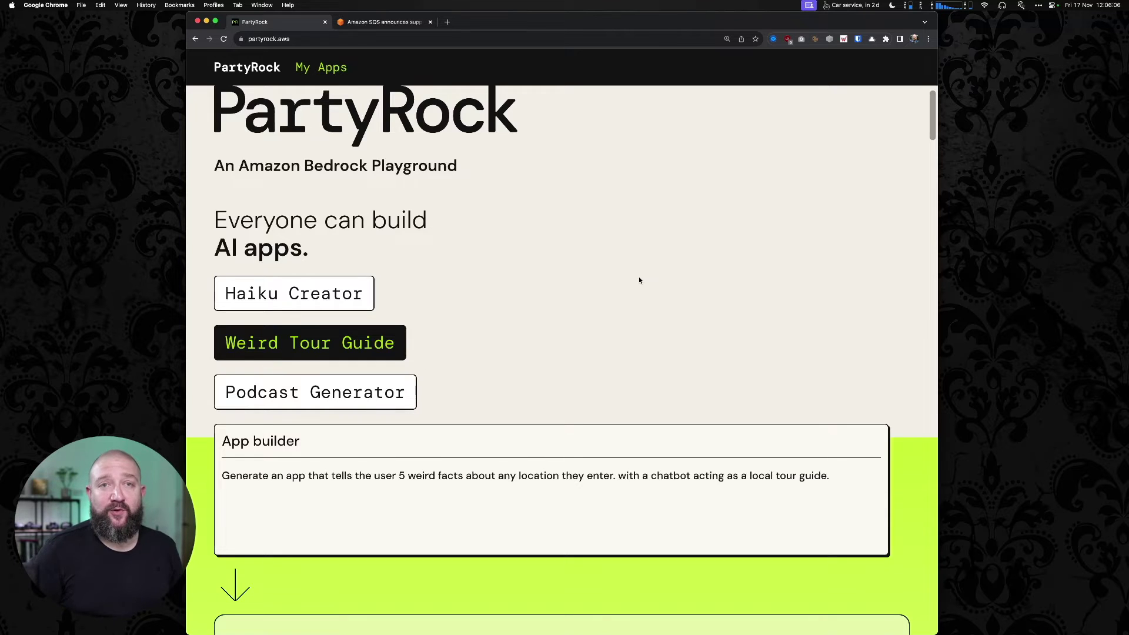
{"action": "scroll", "coordinate": [641, 280], "scroll_direction": "down", "scroll_amount": 8}
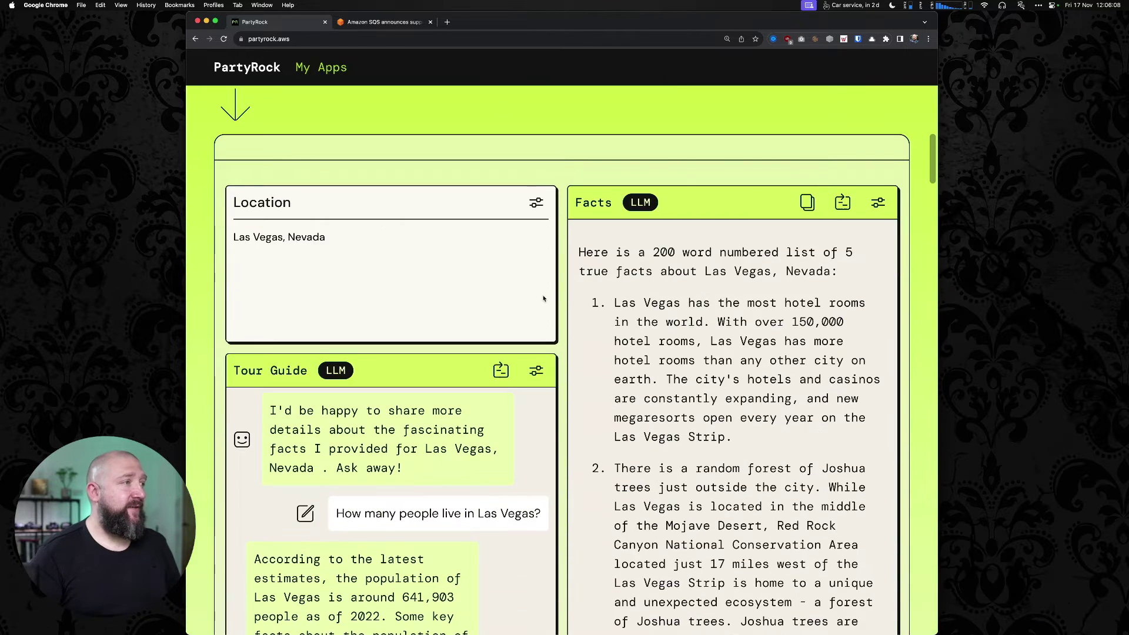
{"action": "left_click", "coordinate": [426, 252]}
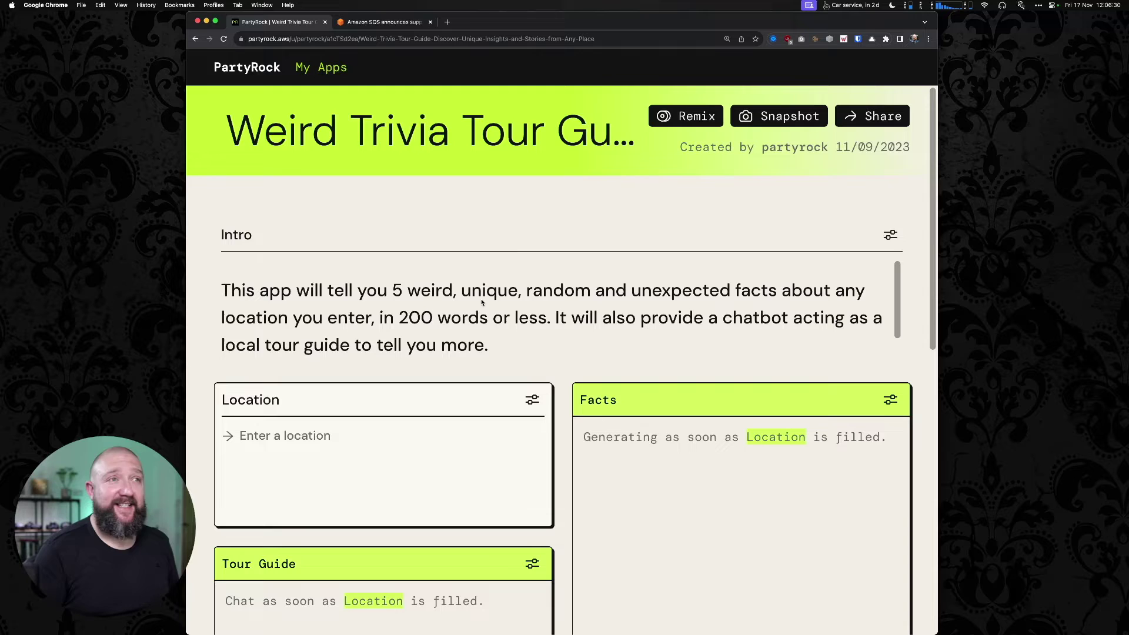
Enter 'York, United Kingdom' as the Location and submit it to generate York facts.
{"action": "scroll", "coordinate": [525, 346], "scroll_direction": "down", "scroll_amount": 1}
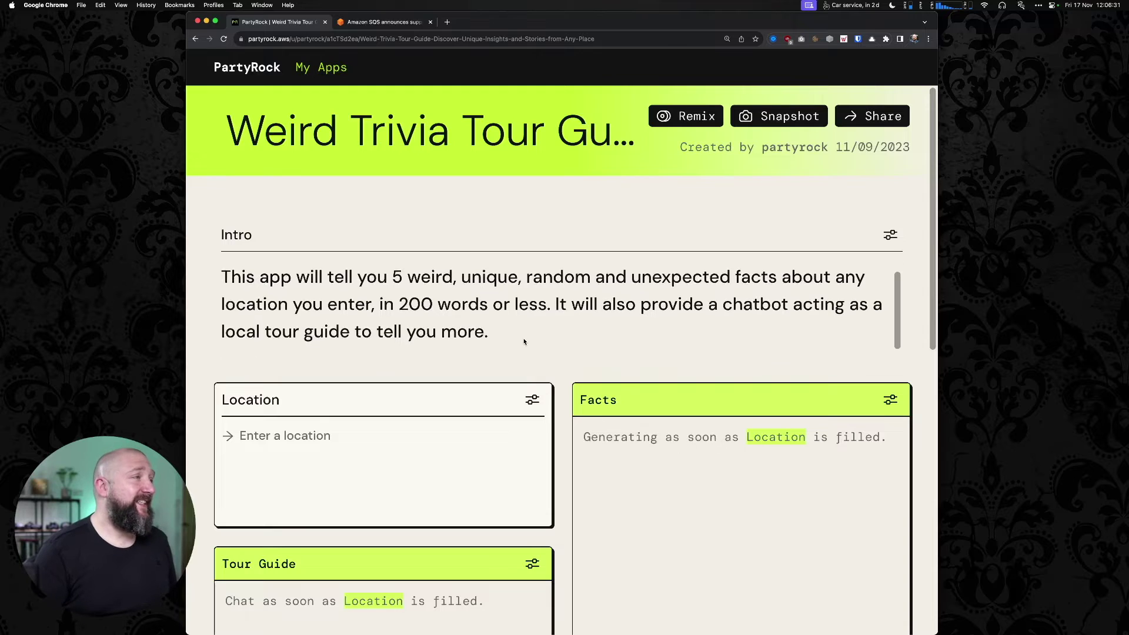
{"action": "left_click", "coordinate": [324, 442]}
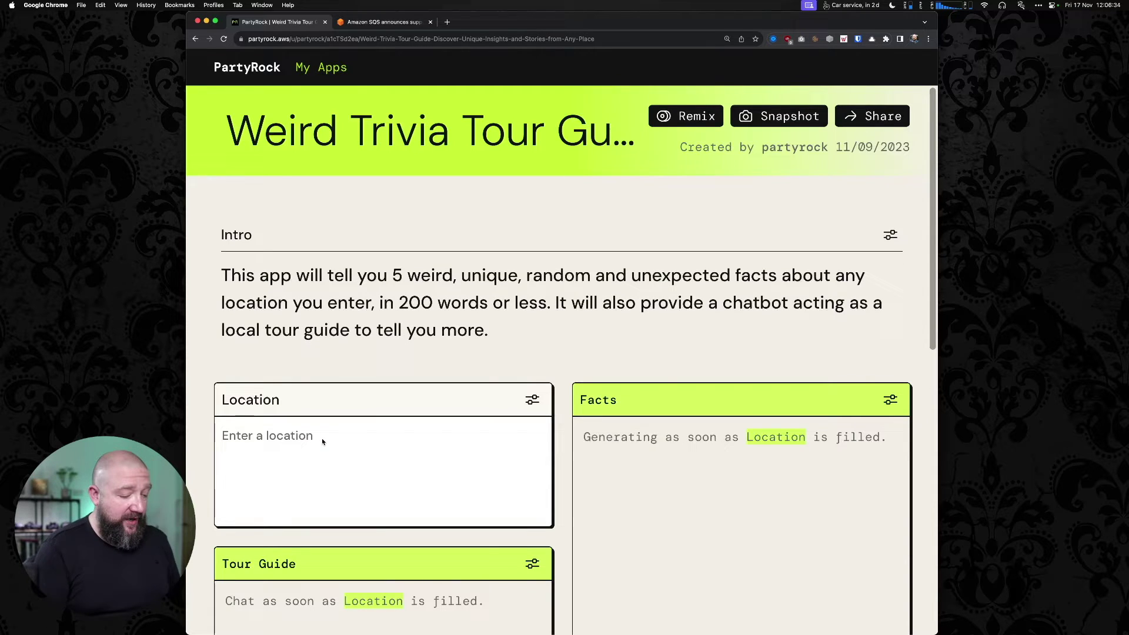
{"action": "type", "text": "York, "}
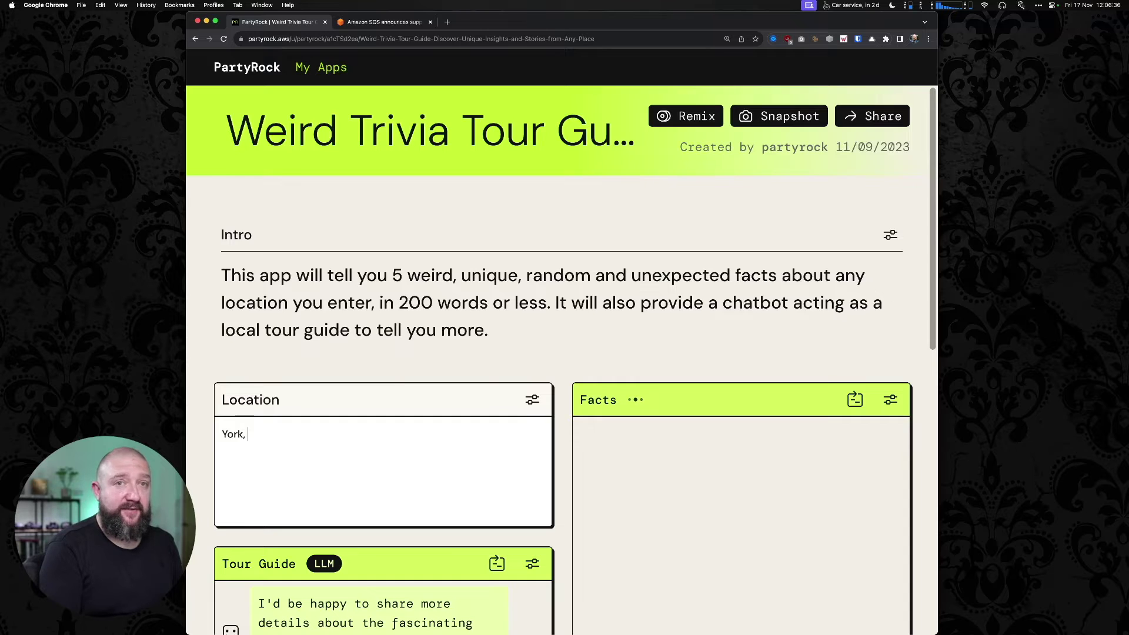
{"action": "type", "text": "United King"}
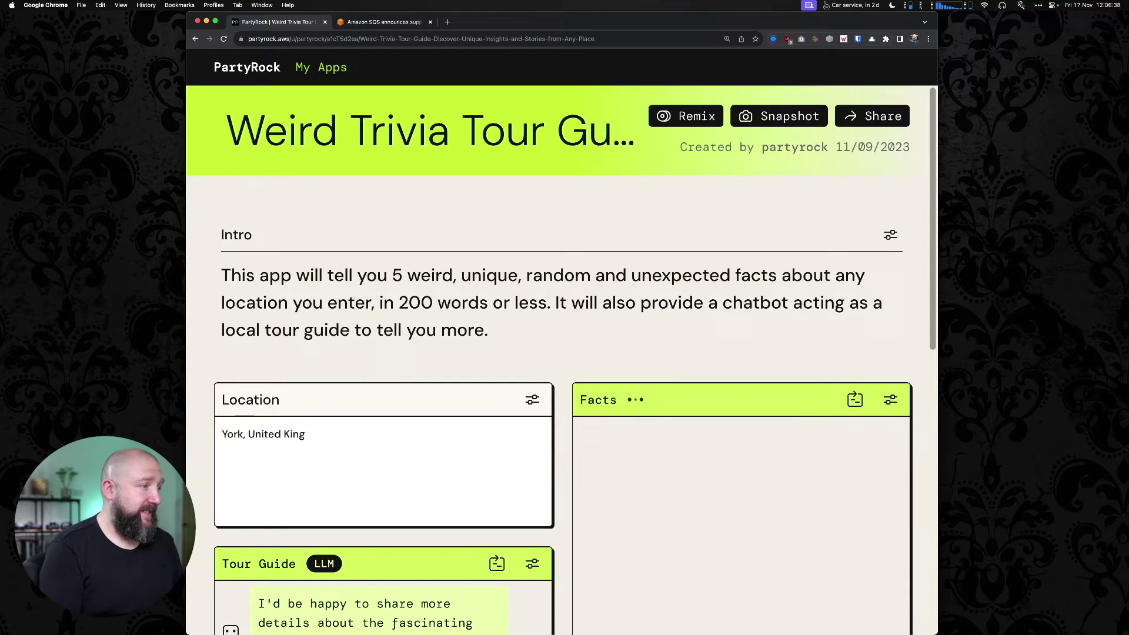
{"action": "type", "text": "dom"}
{"action": "scroll", "coordinate": [346, 426], "scroll_direction": "down", "scroll_amount": 1}
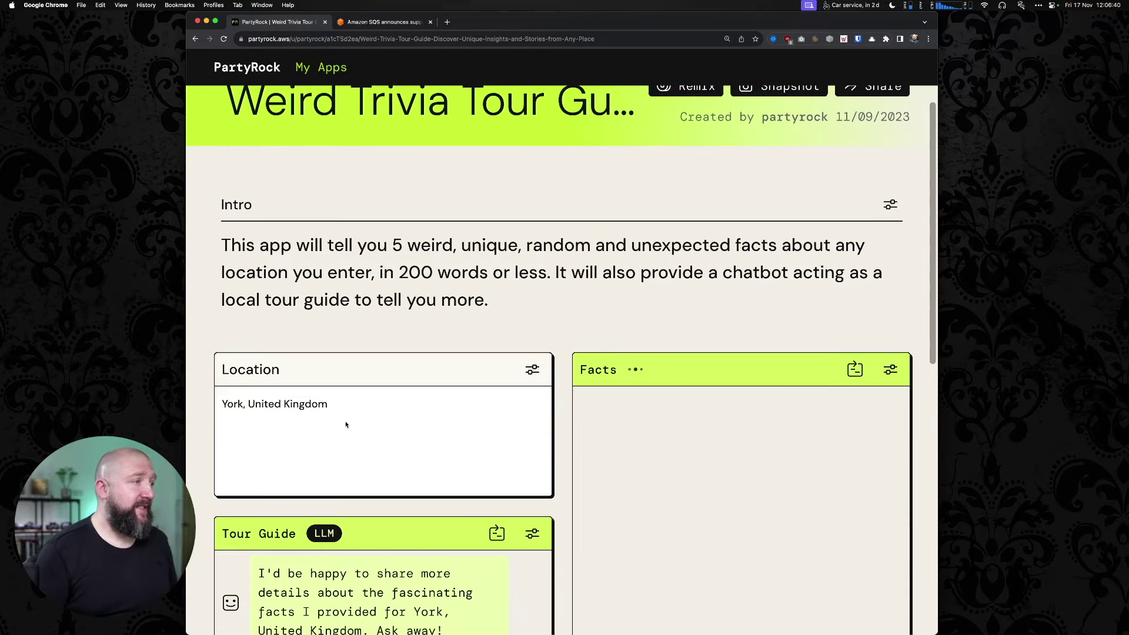
{"action": "key", "text": "Return"}
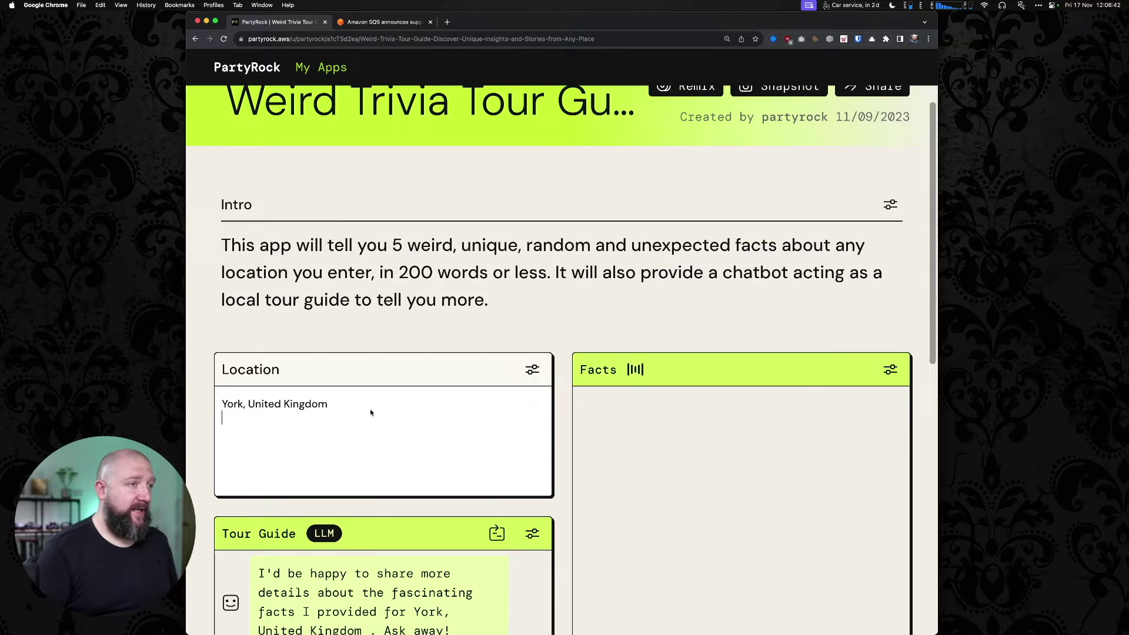
{"action": "scroll", "coordinate": [421, 360], "scroll_direction": "down", "scroll_amount": 5}
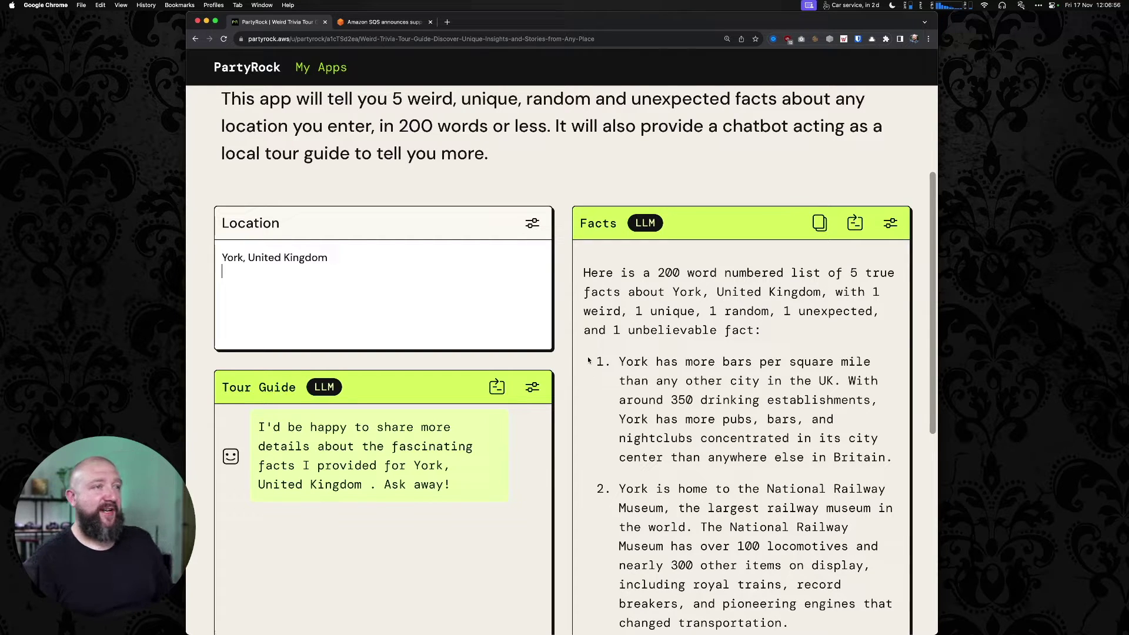
{"action": "scroll", "coordinate": [585, 356], "scroll_direction": "down", "scroll_amount": 1}
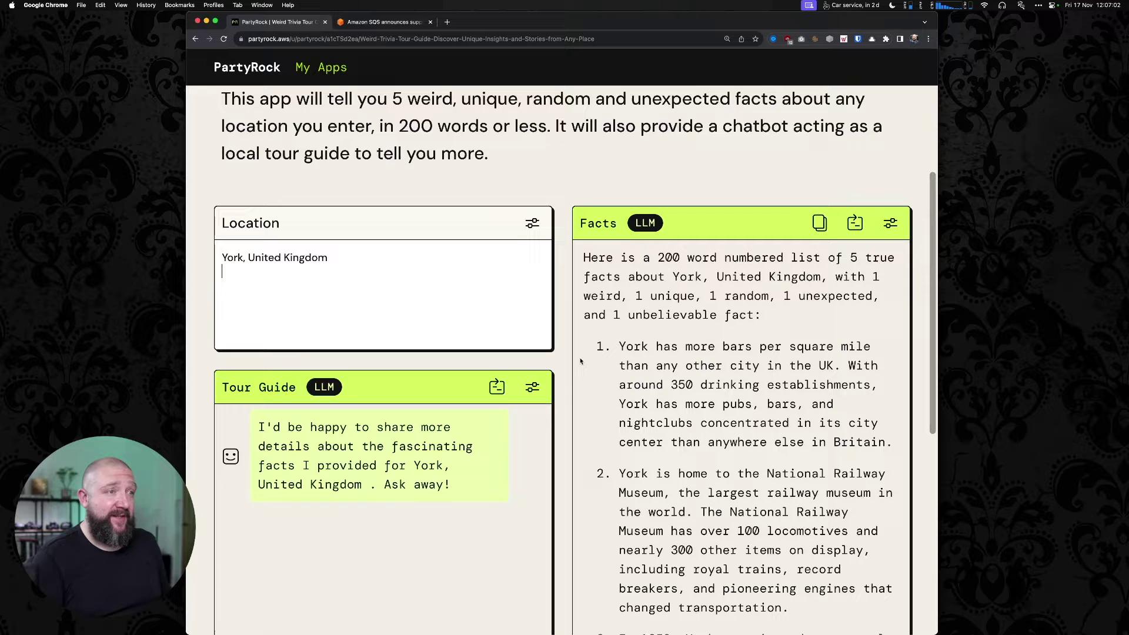
{"action": "scroll", "coordinate": [676, 409], "scroll_direction": "down", "scroll_amount": 2}
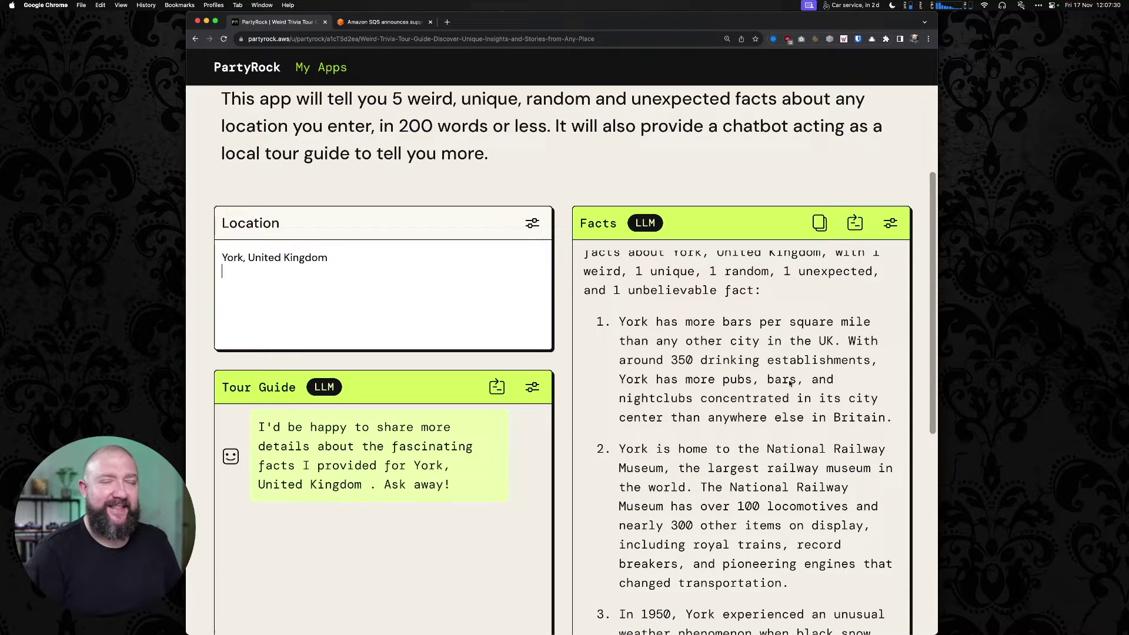
{"action": "scroll", "coordinate": [817, 422], "scroll_direction": "down", "scroll_amount": 3}
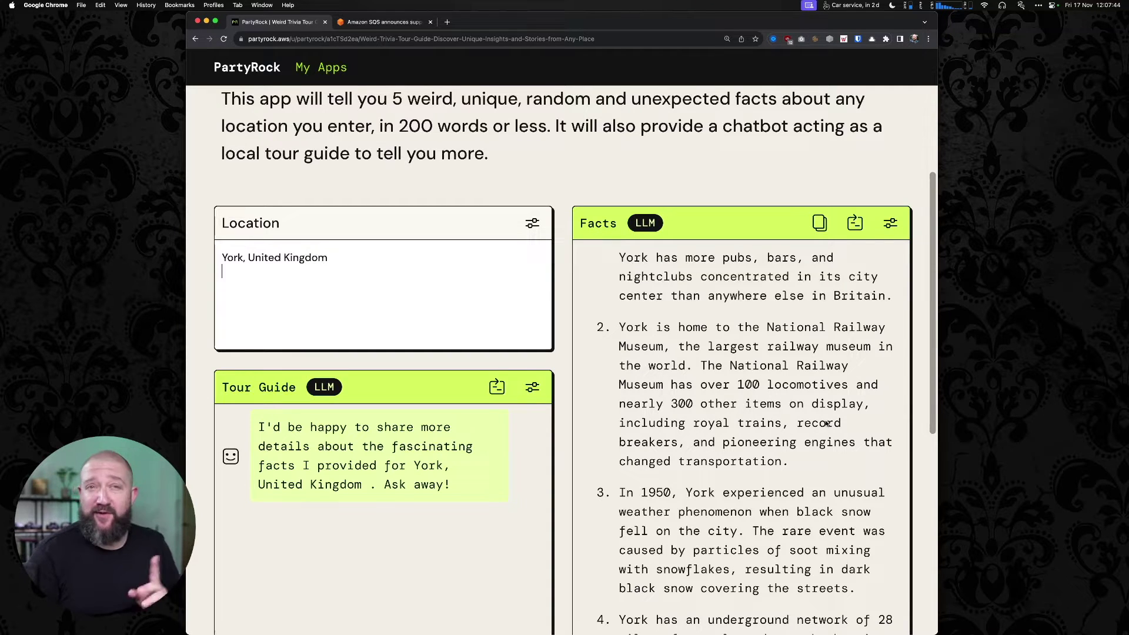
{"action": "scroll", "coordinate": [824, 412], "scroll_direction": "down", "scroll_amount": 1}
{"action": "scroll", "coordinate": [823, 411], "scroll_direction": "down", "scroll_amount": 10}
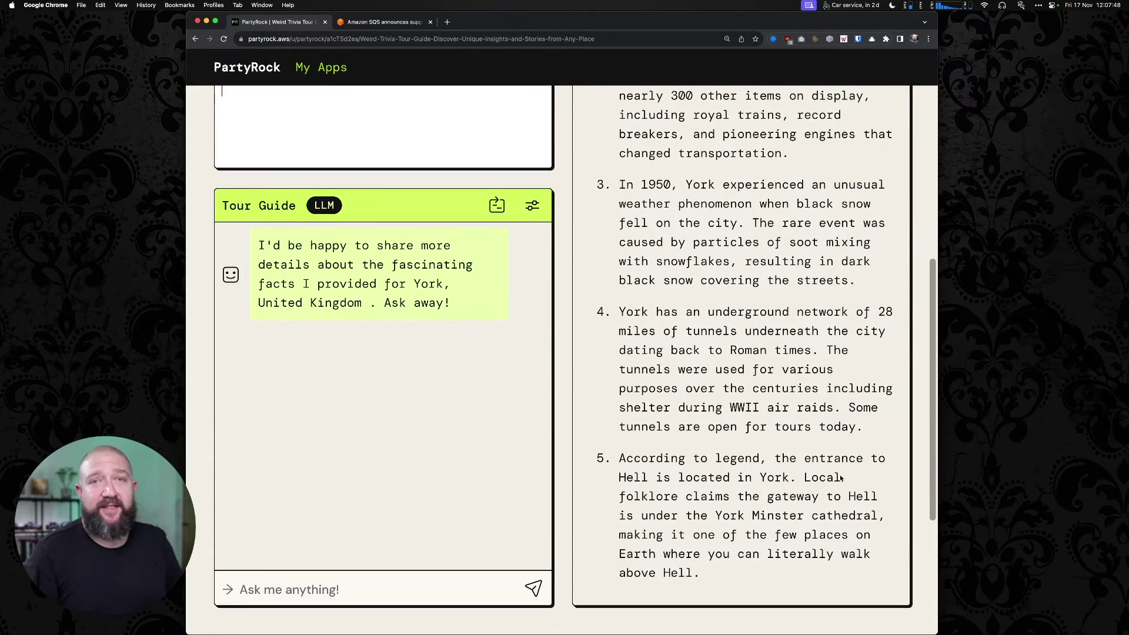
{"action": "scroll", "coordinate": [765, 411], "scroll_direction": "up", "scroll_amount": 10}
{"action": "scroll", "coordinate": [729, 341], "scroll_direction": "up", "scroll_amount": 4}
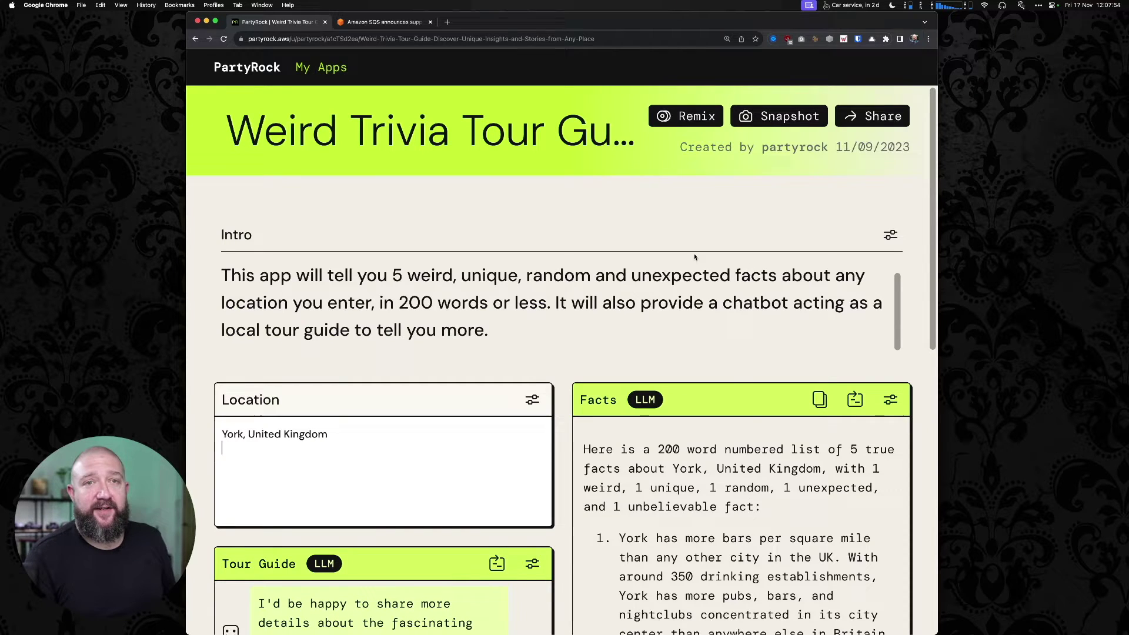
From My Apps, choose Generate App to bring up the App builder.
{"action": "left_click", "coordinate": [321, 67]}
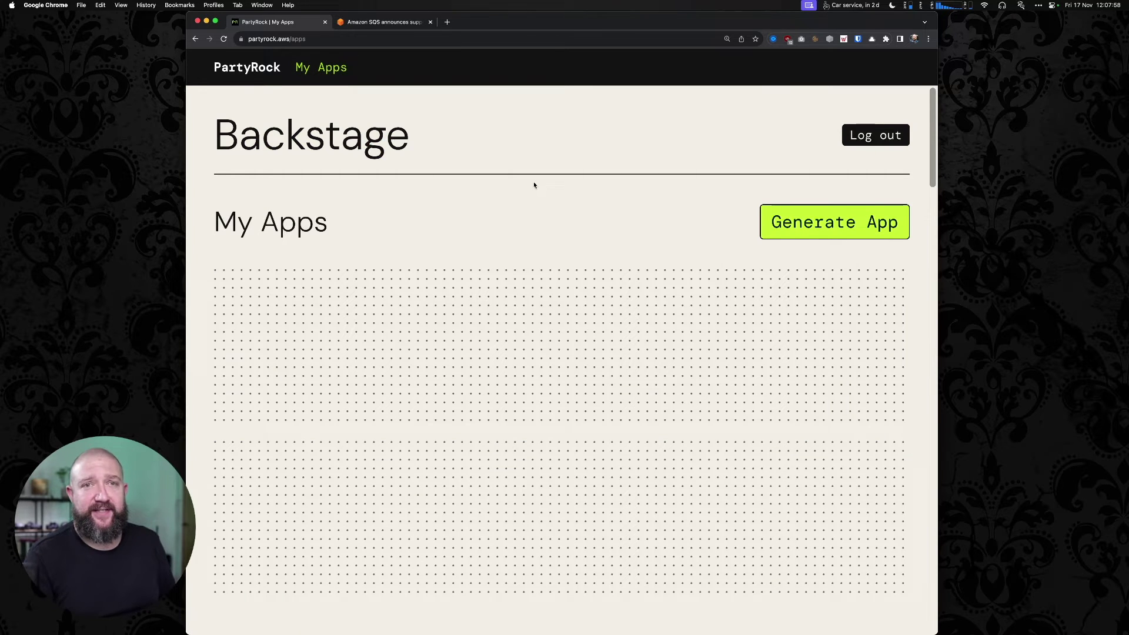
{"action": "left_click", "coordinate": [829, 224]}
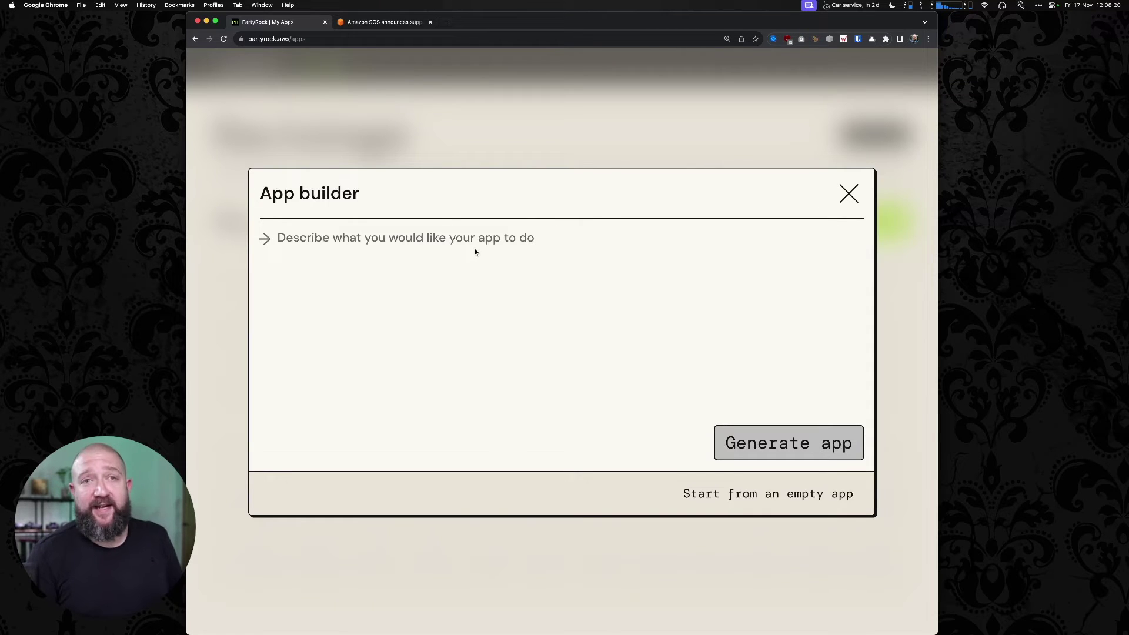
Write the prompt: explain an AWS What's New blog post to a CEO/CTO building their SaaS business.
{"action": "left_click", "coordinate": [459, 244]}
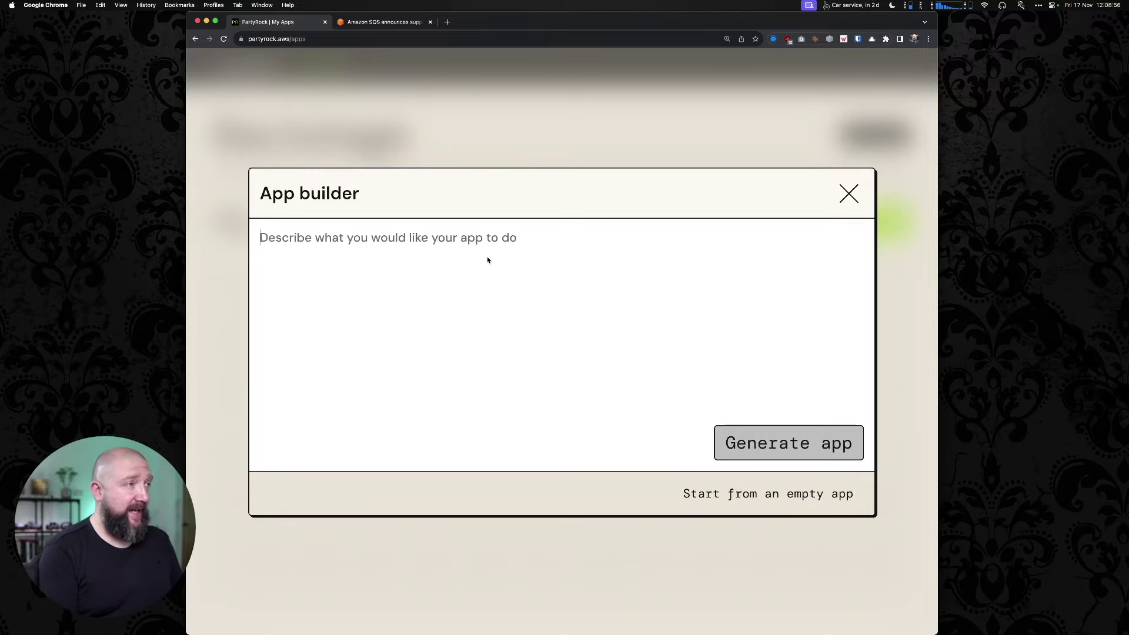
{"action": "type", "text": "Given a"}
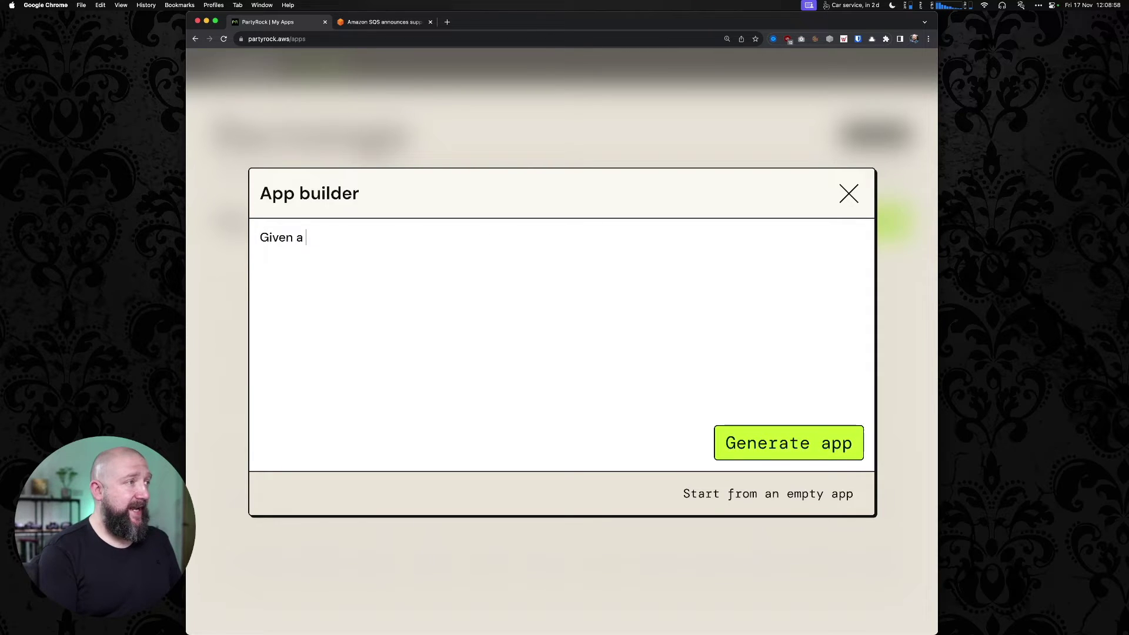
{"action": "key", "text": "BackSpace"}
{"action": "key", "text": "BackSpace"}
{"action": "type", "text": "the t"}
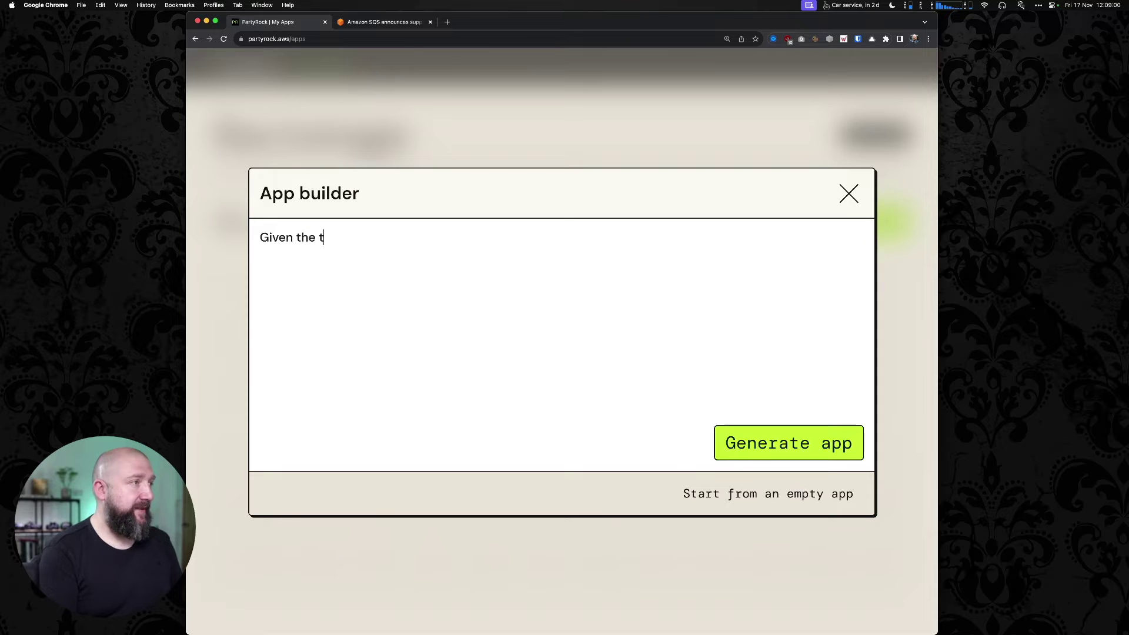
{"action": "type", "text": "ext of a blog post "}
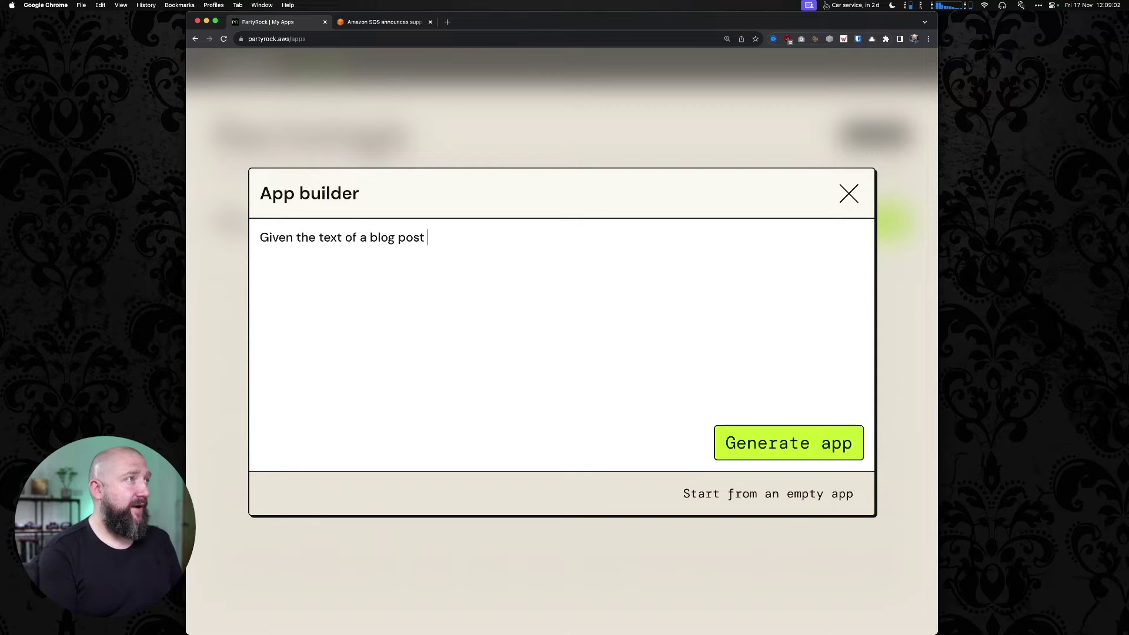
{"action": "type", "text": "from the AWS What's New blog, "}
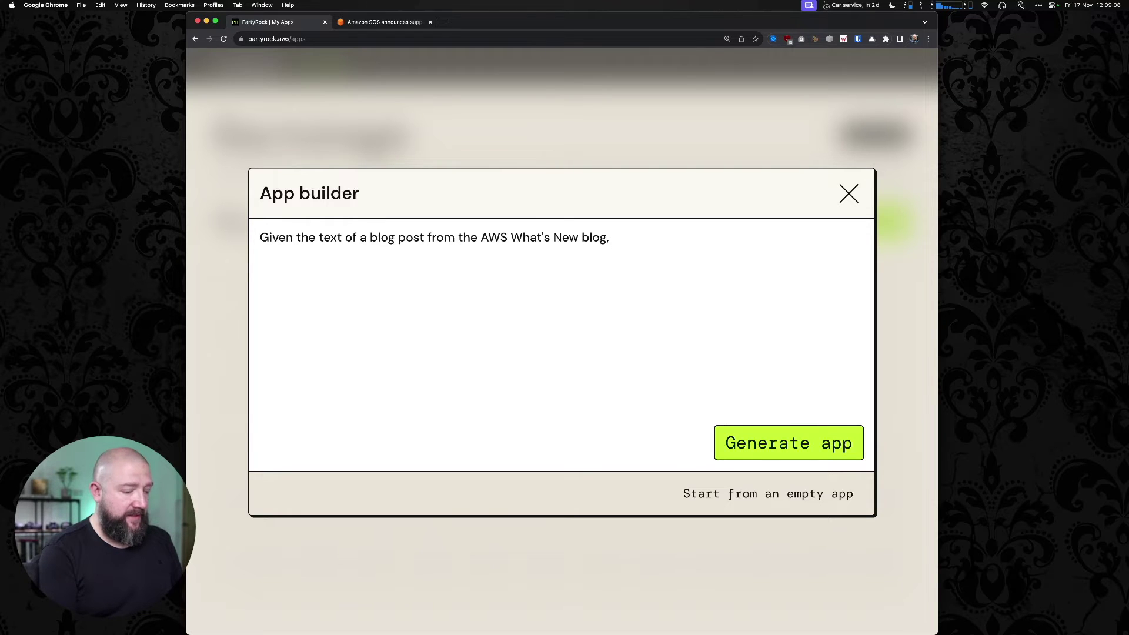
{"action": "type", "text": "please epl"}
{"action": "key", "text": "BackSpace"}
{"action": "key", "text": "BackSpace"}
{"action": "type", "text": "xplain "}
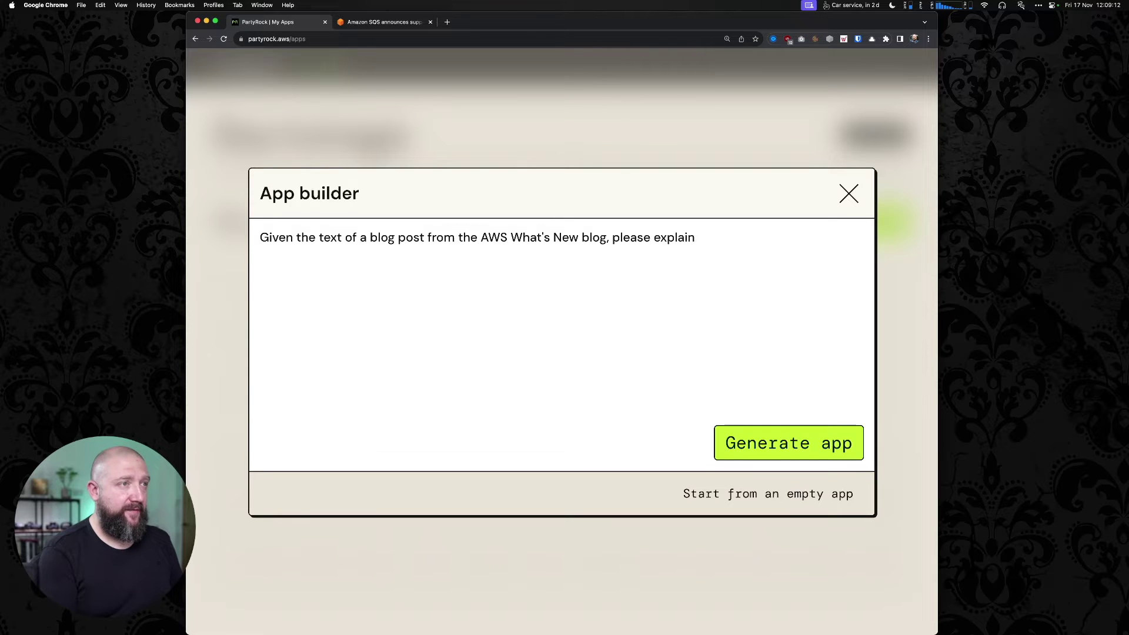
{"action": "type", "text": "for a CEO or C"}
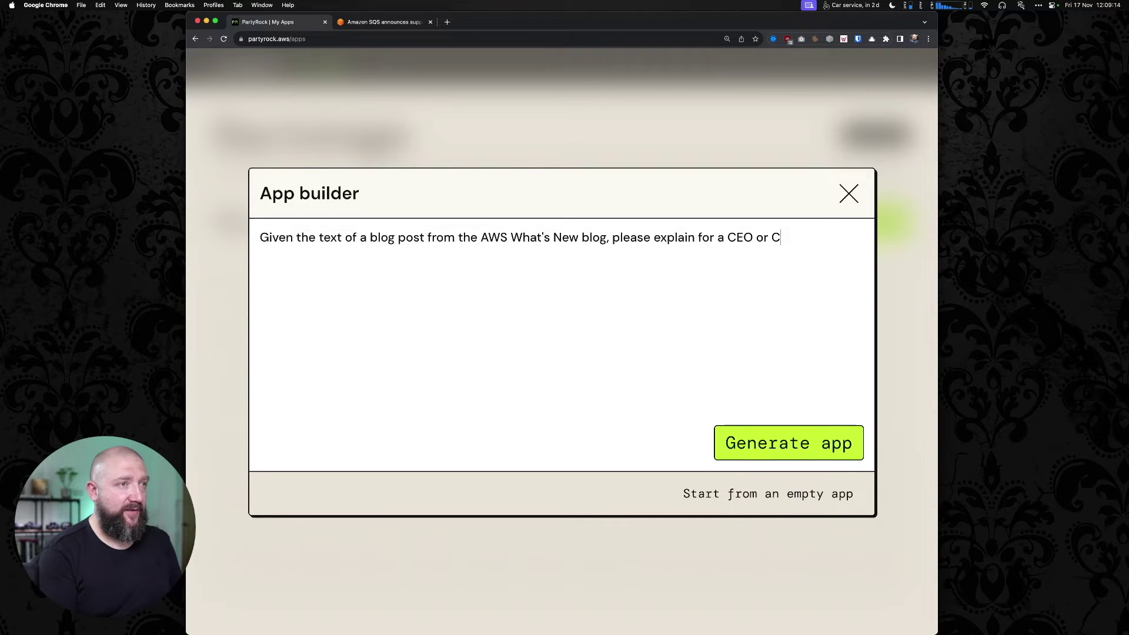
{"action": "type", "text": "TO reader, "}
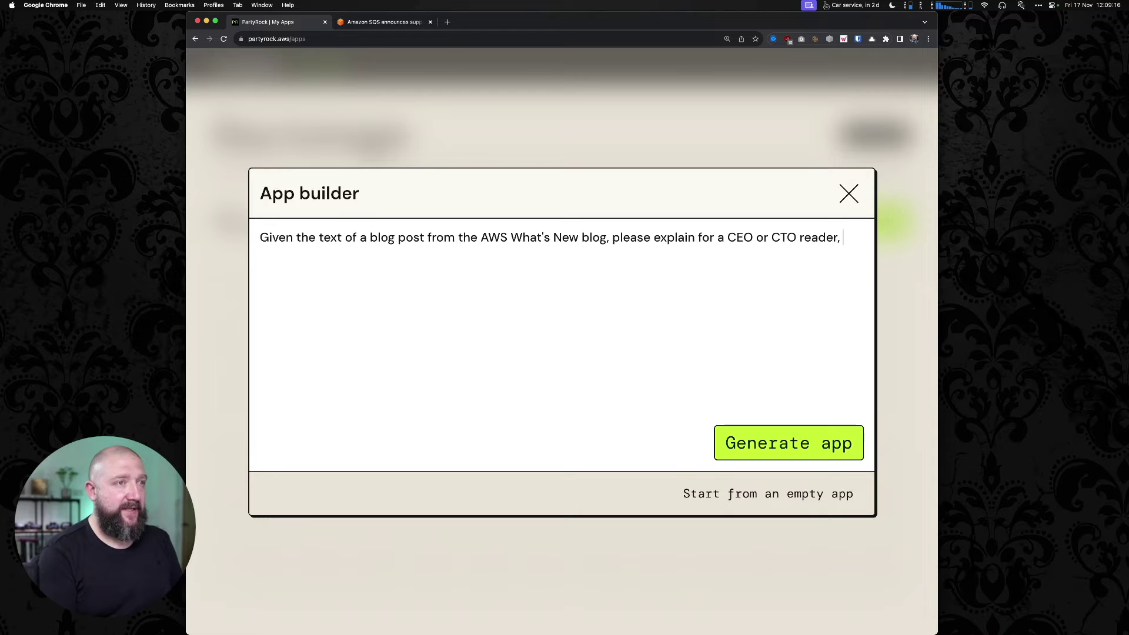
{"action": "type", "text": "how thi"}
{"action": "key", "text": "BackSpace"}
{"action": "type", "text": "at "}
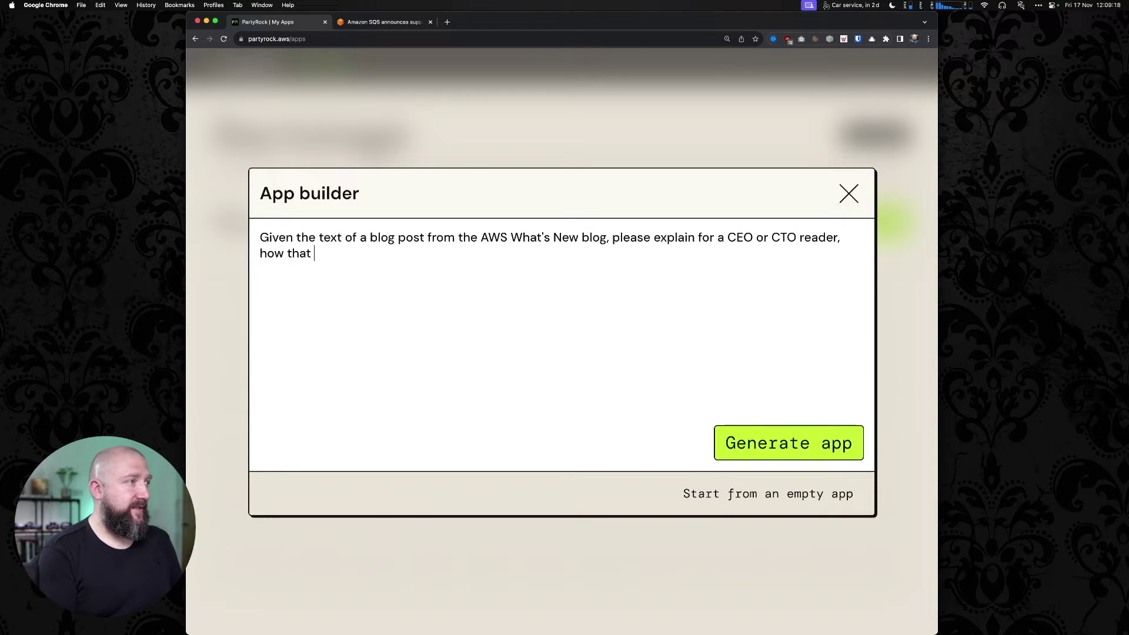
{"action": "type", "text": "would be useful to"}
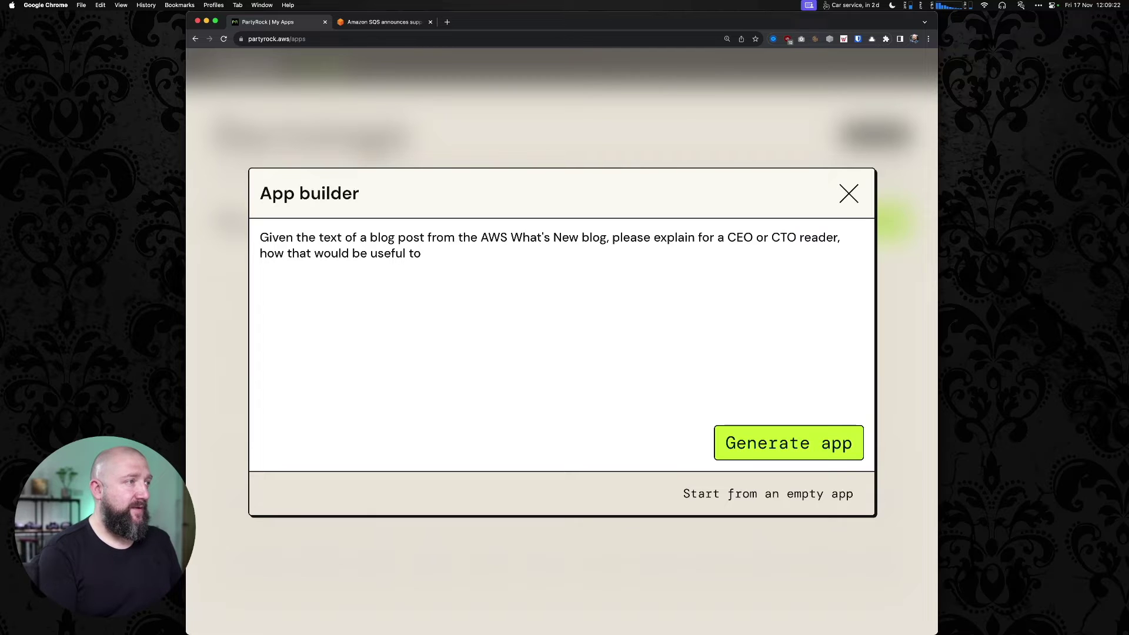
{"action": "type", "text": " them in buildign thei"}
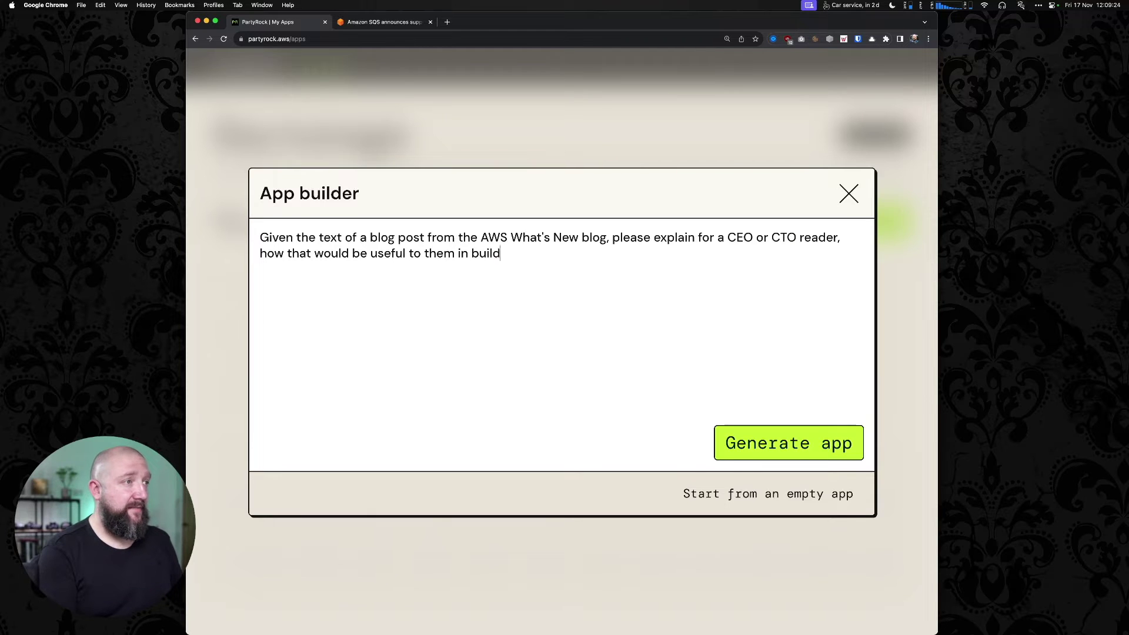
{"action": "key", "text": "BackSpace"}
{"action": "key", "text": "BackSpace"}
{"action": "key", "text": "BackSpace"}
{"action": "key", "text": "BackSpace"}
{"action": "key", "text": "BackSpace"}
{"action": "key", "text": "BackSpace"}
{"action": "key", "text": "BackSpace"}
{"action": "type", "text": "ng"}
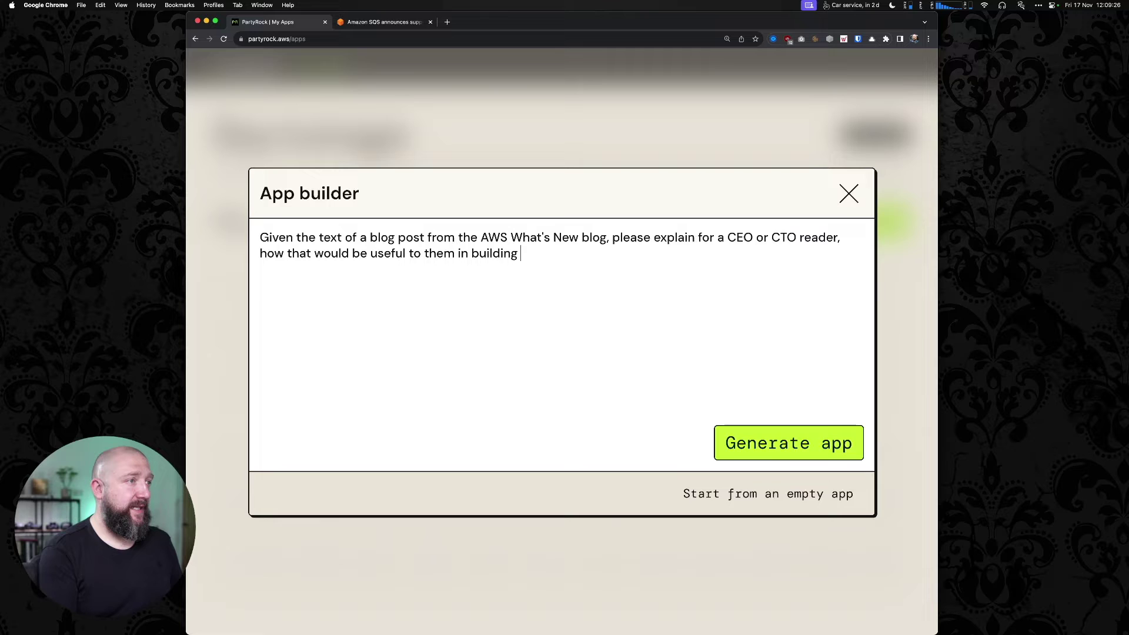
{"action": "type", "text": " their SaaS"}
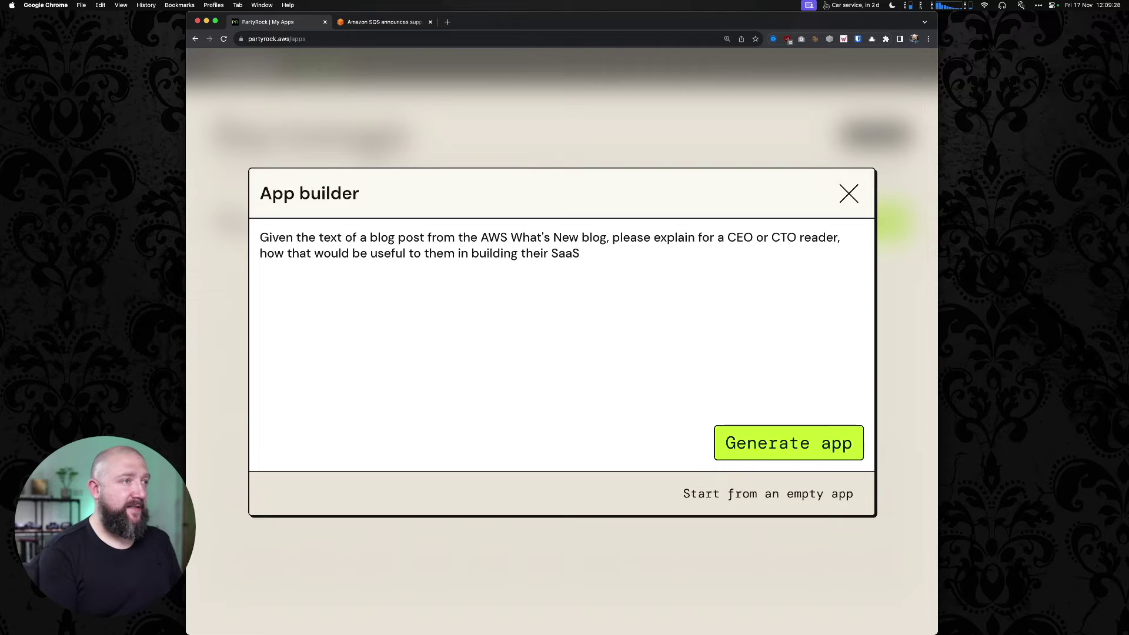
{"action": "type", "text": " business."}
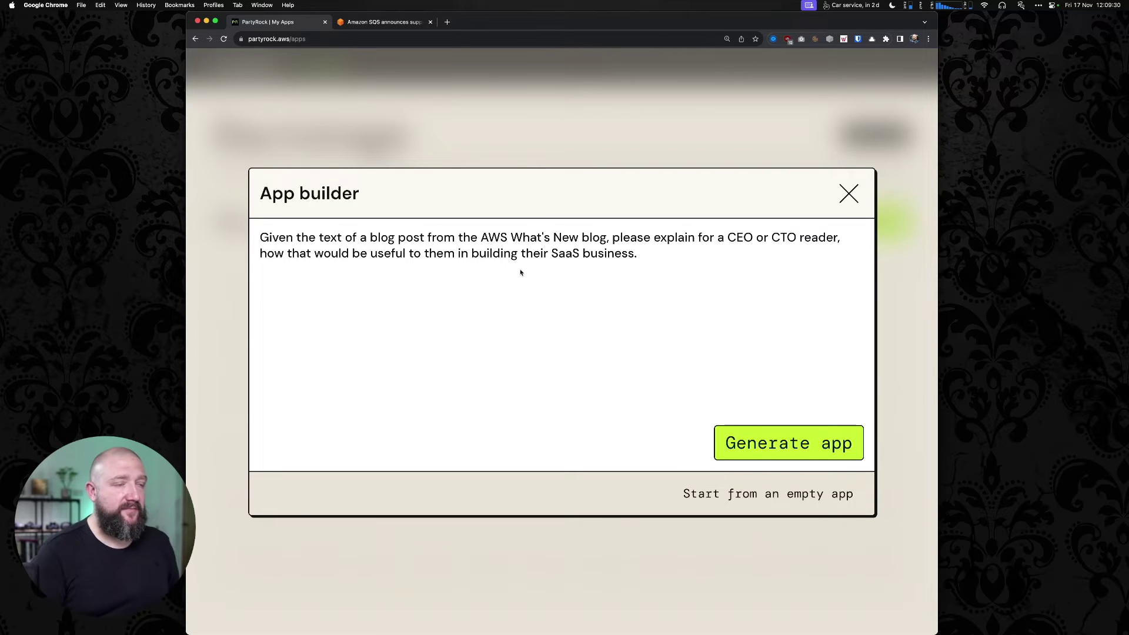
Generate the app and check its Explanation and Blog Post panels.
{"action": "left_click", "coordinate": [779, 446]}
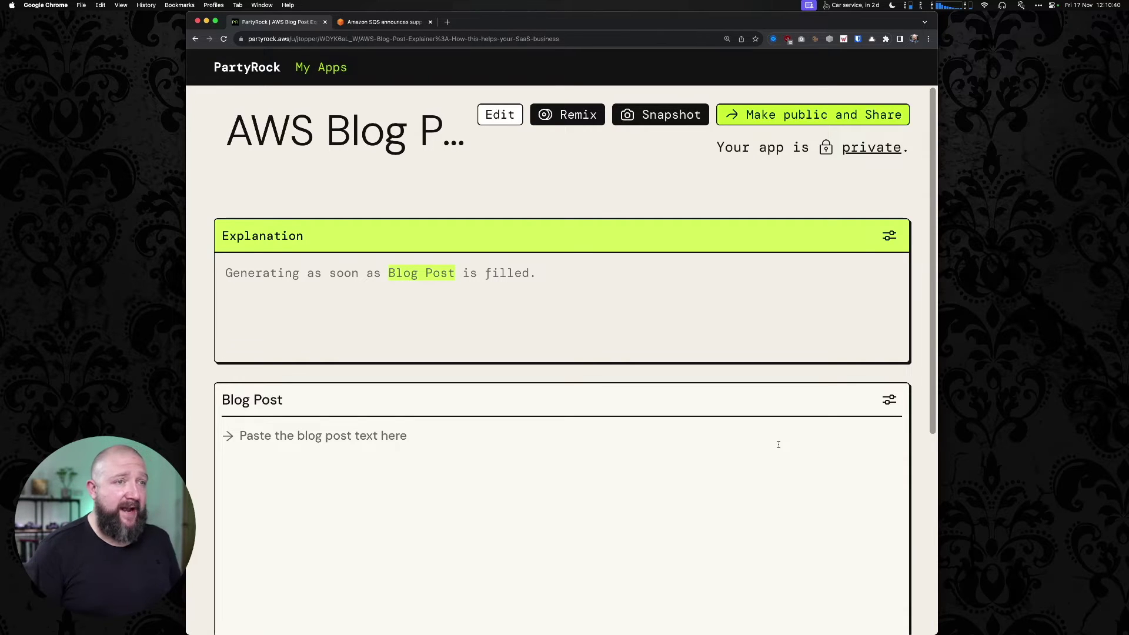
{"action": "scroll", "coordinate": [778, 424], "scroll_direction": "down", "scroll_amount": 5}
{"action": "scroll", "coordinate": [776, 423], "scroll_direction": "up", "scroll_amount": 5}
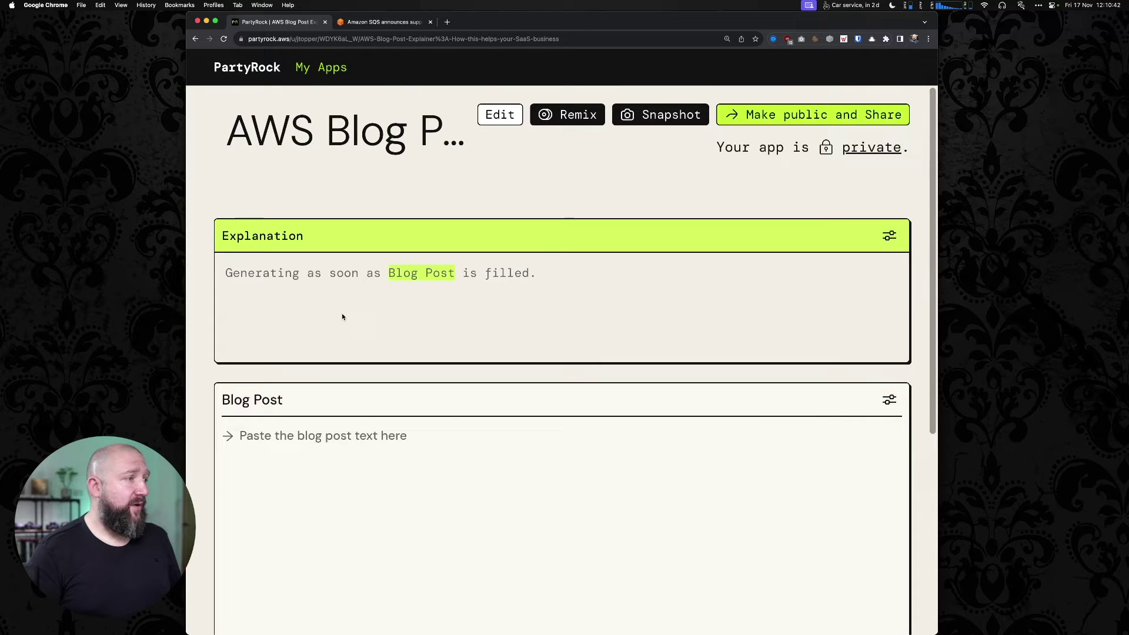
{"action": "scroll", "coordinate": [295, 441], "scroll_direction": "down", "scroll_amount": 3}
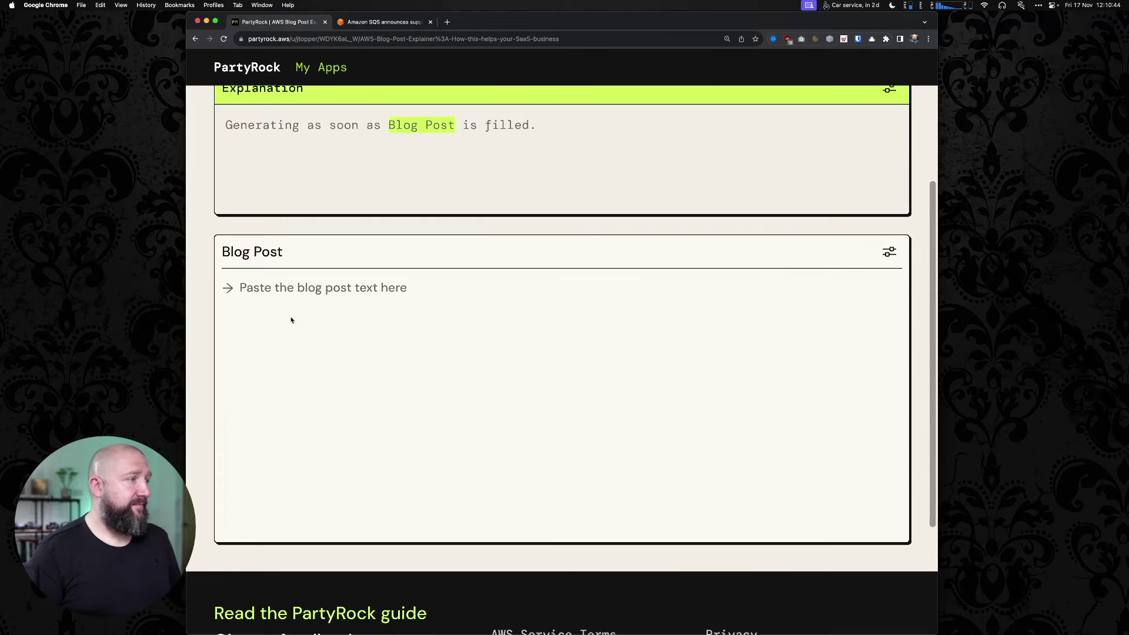
{"action": "scroll", "coordinate": [305, 275], "scroll_direction": "up", "scroll_amount": 3}
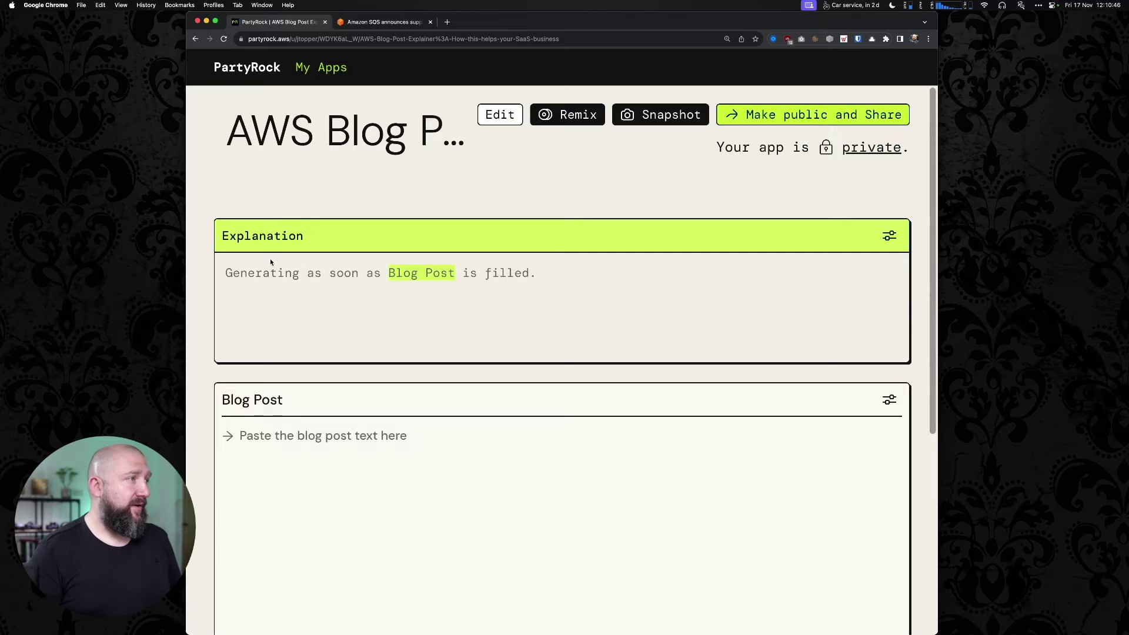
{"action": "scroll", "coordinate": [643, 284], "scroll_direction": "down", "scroll_amount": 3}
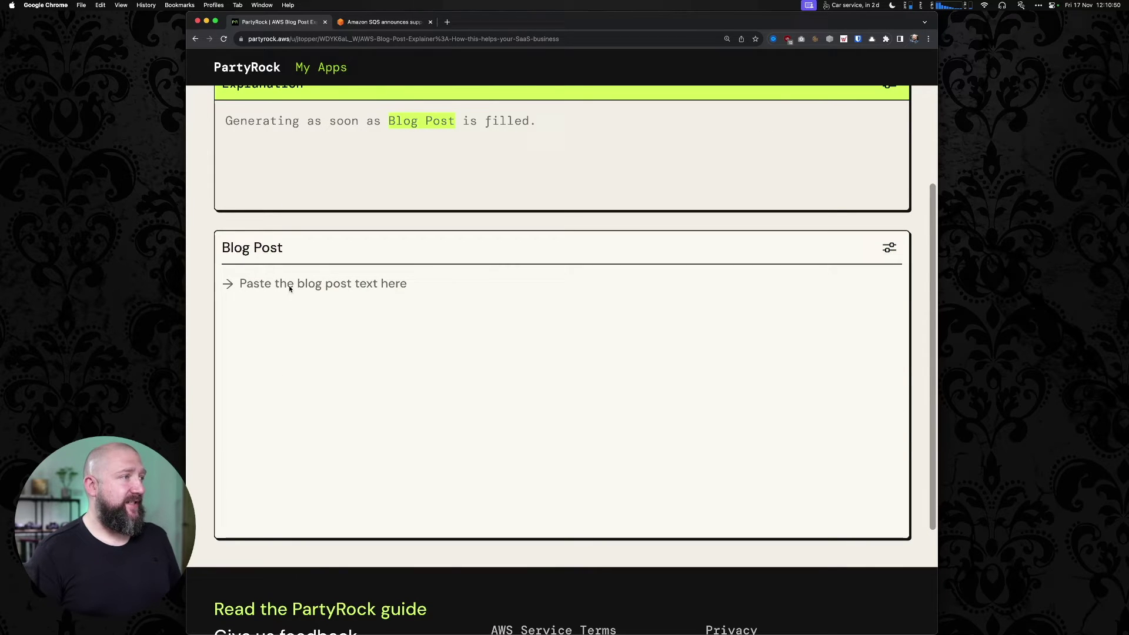
Select the Blog Post input, then bring up the Amazon SQS CloudTrail logging announcement article.
{"action": "left_click", "coordinate": [353, 286]}
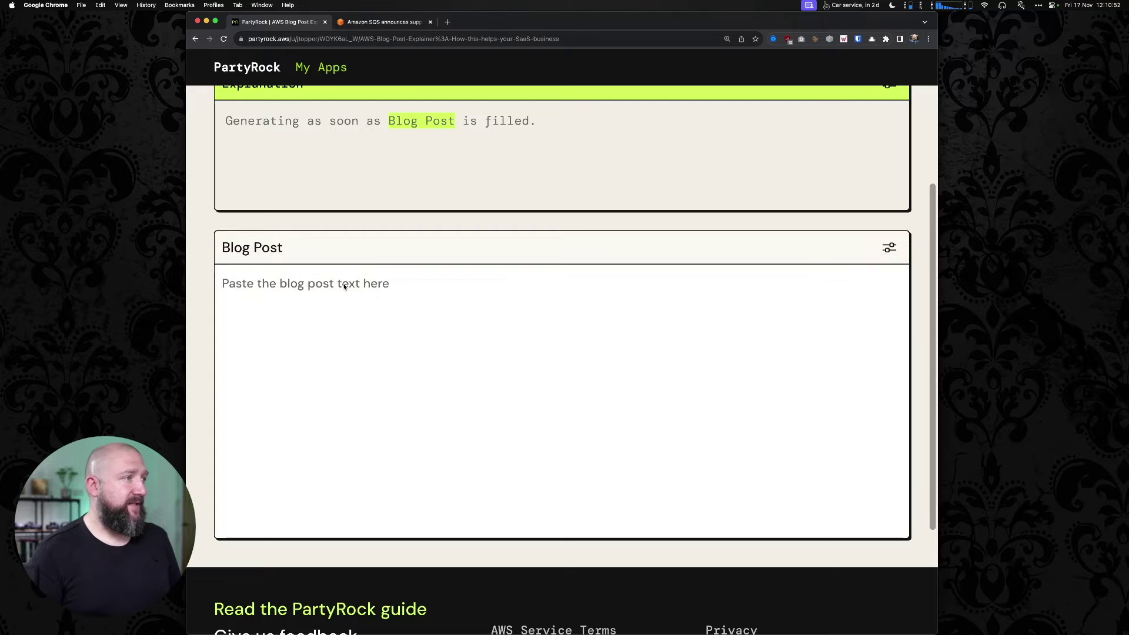
{"action": "scroll", "coordinate": [346, 285], "scroll_direction": "up", "scroll_amount": 1}
{"action": "scroll", "coordinate": [553, 189], "scroll_direction": "up", "scroll_amount": 2}
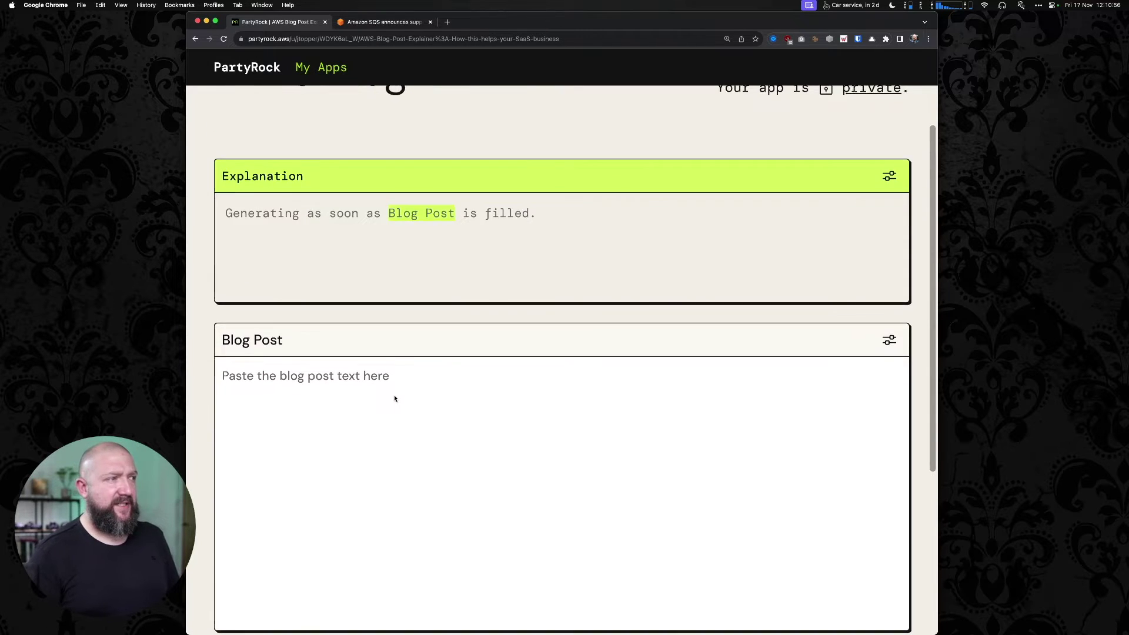
{"action": "scroll", "coordinate": [411, 391], "scroll_direction": "down", "scroll_amount": 1}
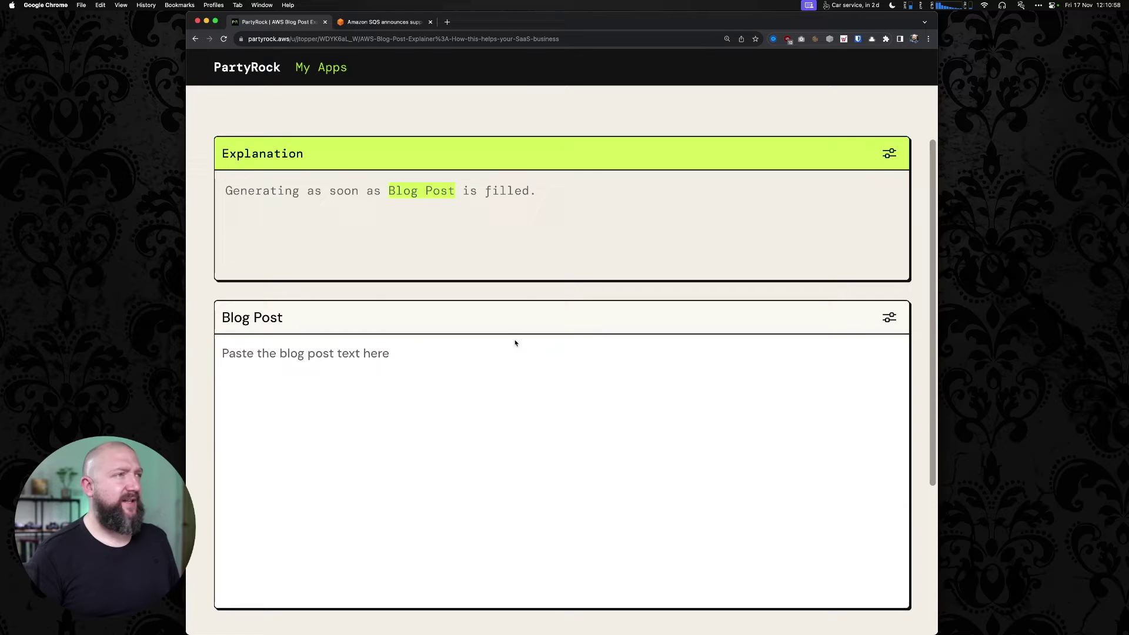
{"action": "left_click", "coordinate": [407, 22]}
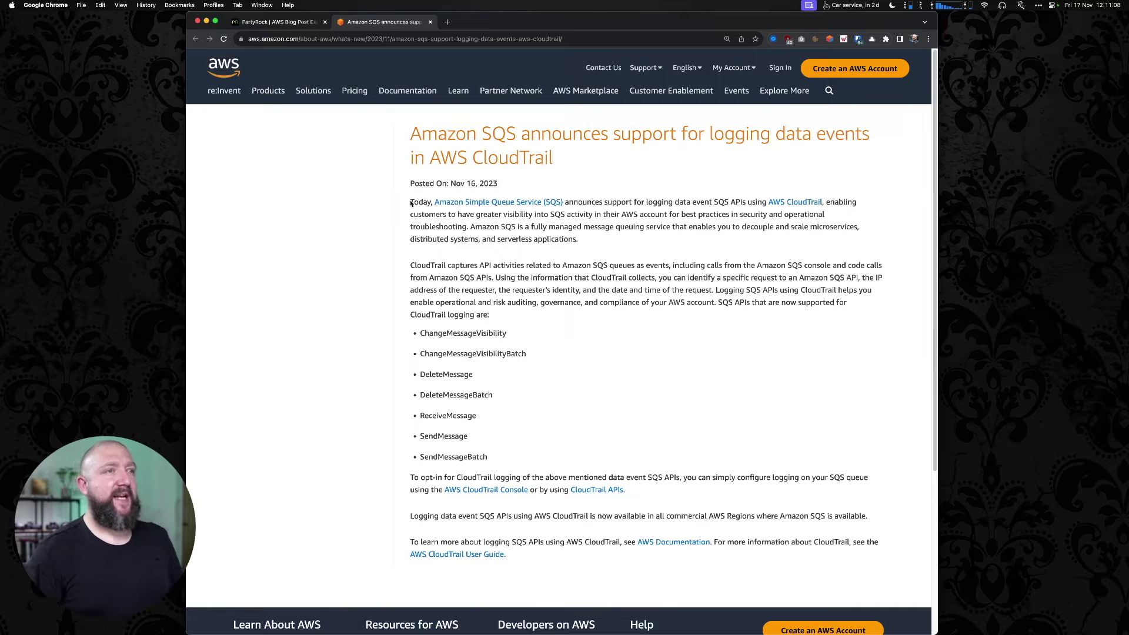
Copy the SQS CloudTrail article body and paste it into the app's Blog Post input.
{"action": "left_click_drag", "start_coordinate": [411, 203], "coordinate": [829, 552]}
{"action": "key", "text": "super+c"}
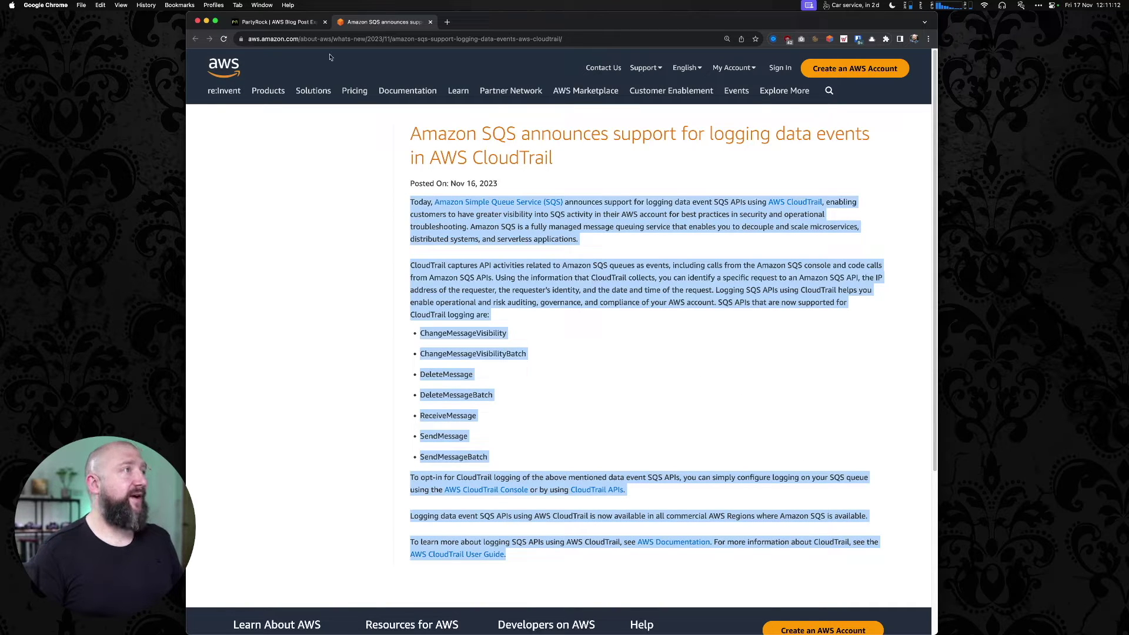
{"action": "left_click", "coordinate": [286, 23]}
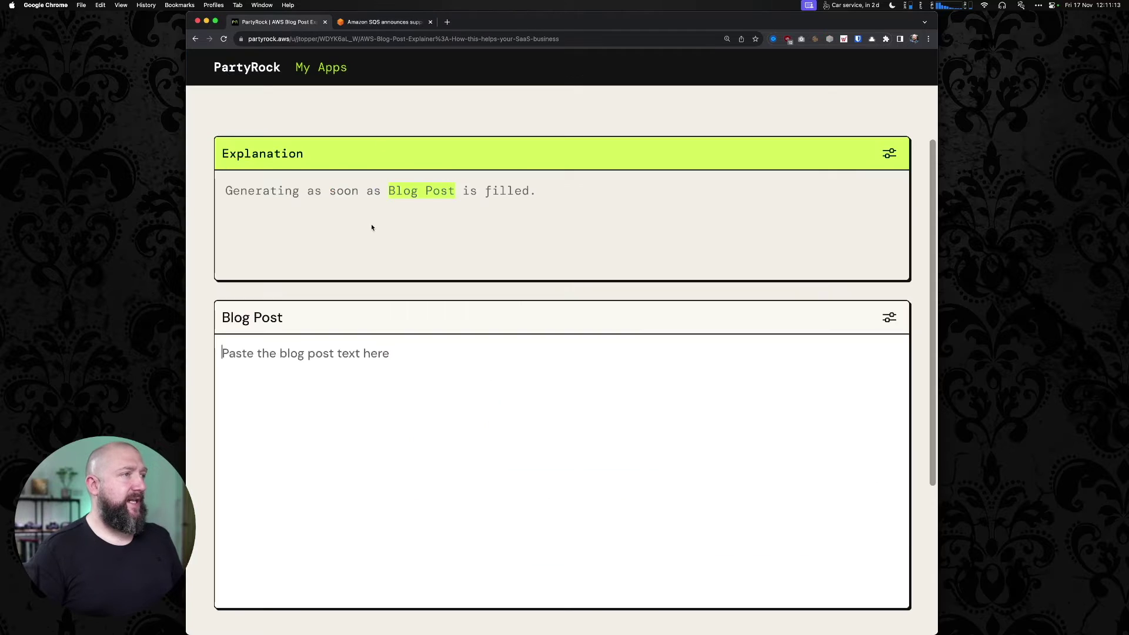
{"action": "left_click", "coordinate": [336, 368]}
{"action": "key", "text": "super+v"}
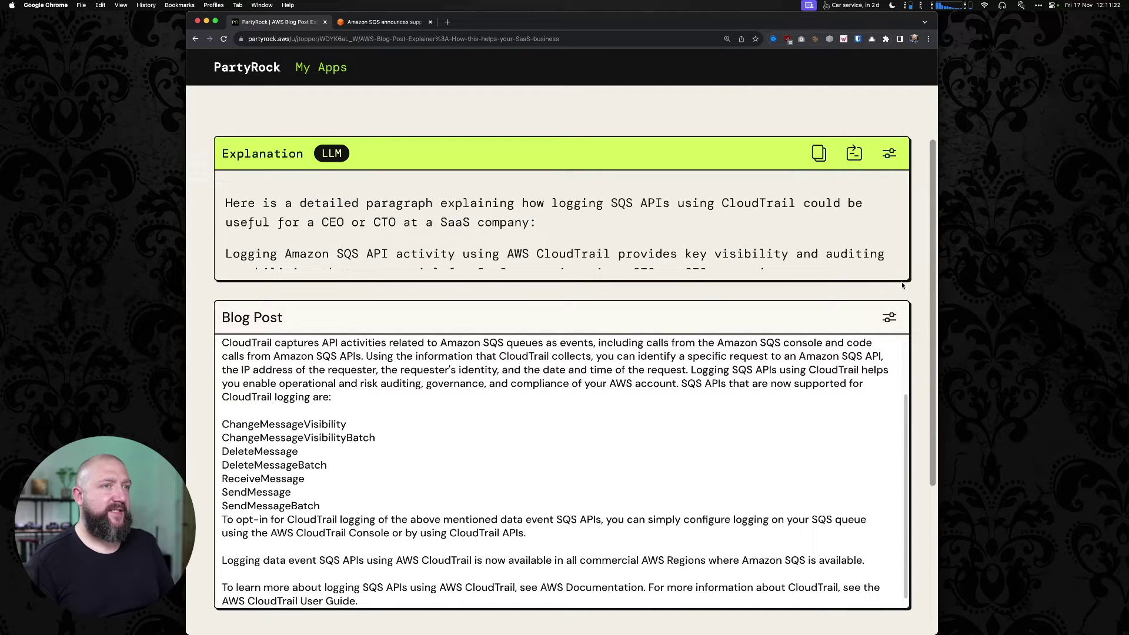
{"action": "key", "text": "super+a"}
Clear the stray selection and read the generated CEO/CTO Explanation of the SQS CloudTrail post.
{"action": "left_click", "coordinate": [861, 275]}
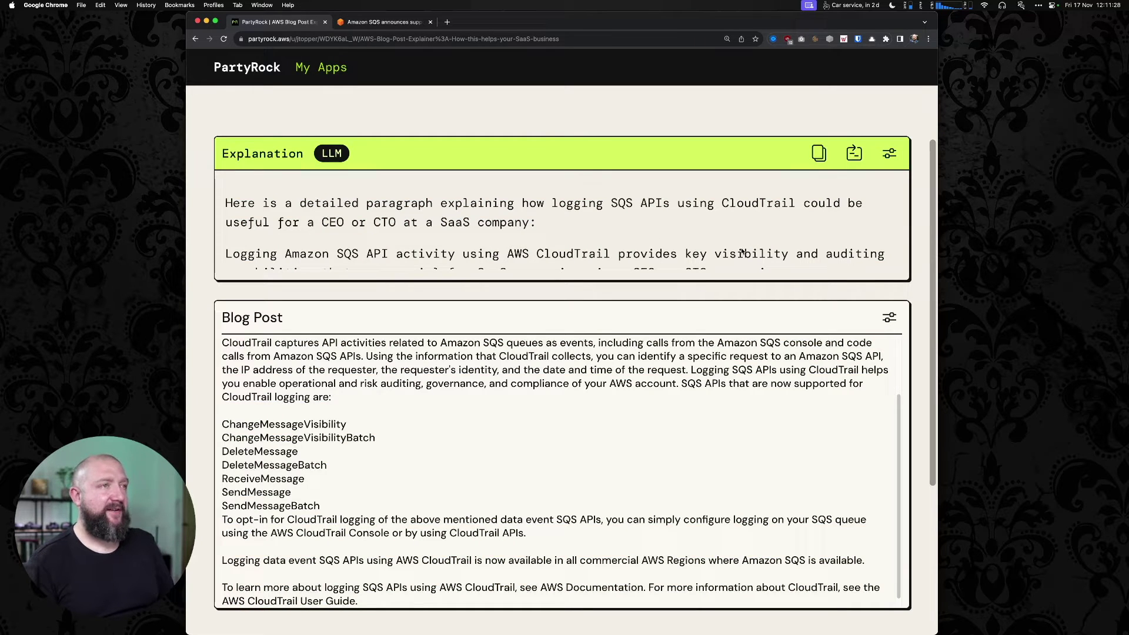
{"action": "scroll", "coordinate": [759, 244], "scroll_direction": "down", "scroll_amount": 1}
{"action": "scroll", "coordinate": [759, 244], "scroll_direction": "down", "scroll_amount": 5}
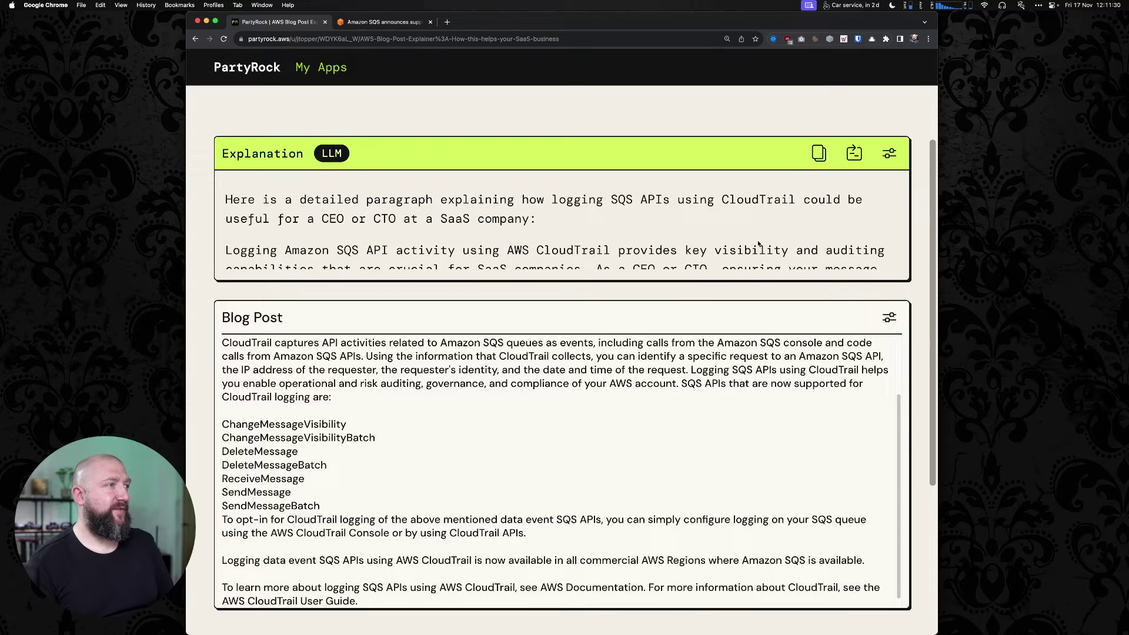
{"action": "scroll", "coordinate": [759, 244], "scroll_direction": "down", "scroll_amount": 2}
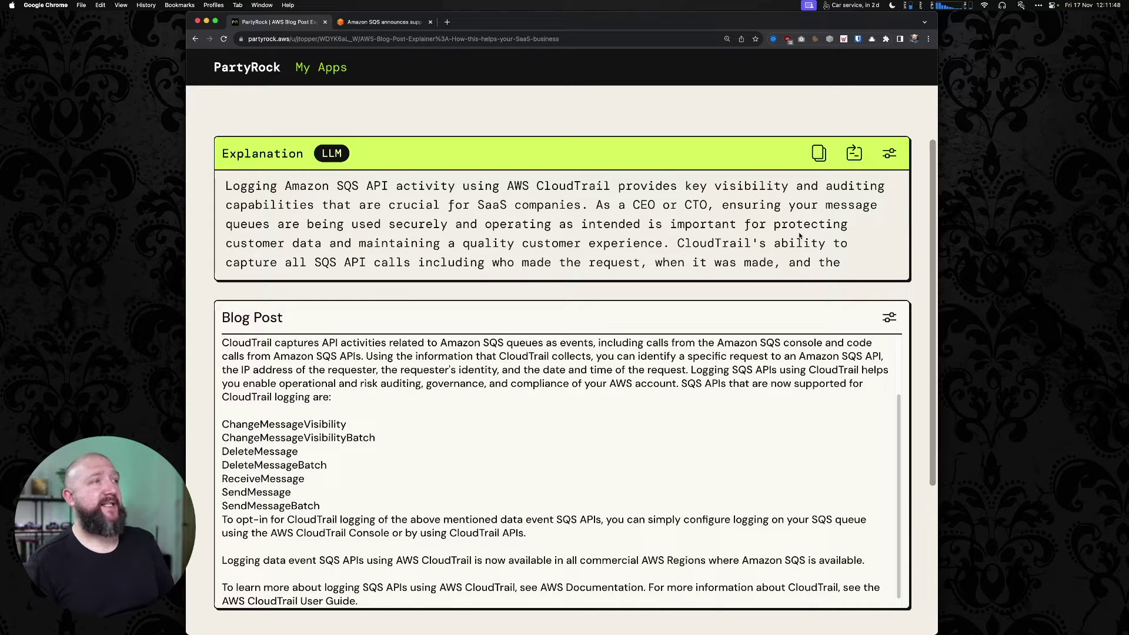
{"action": "scroll", "coordinate": [799, 234], "scroll_direction": "down", "scroll_amount": 1}
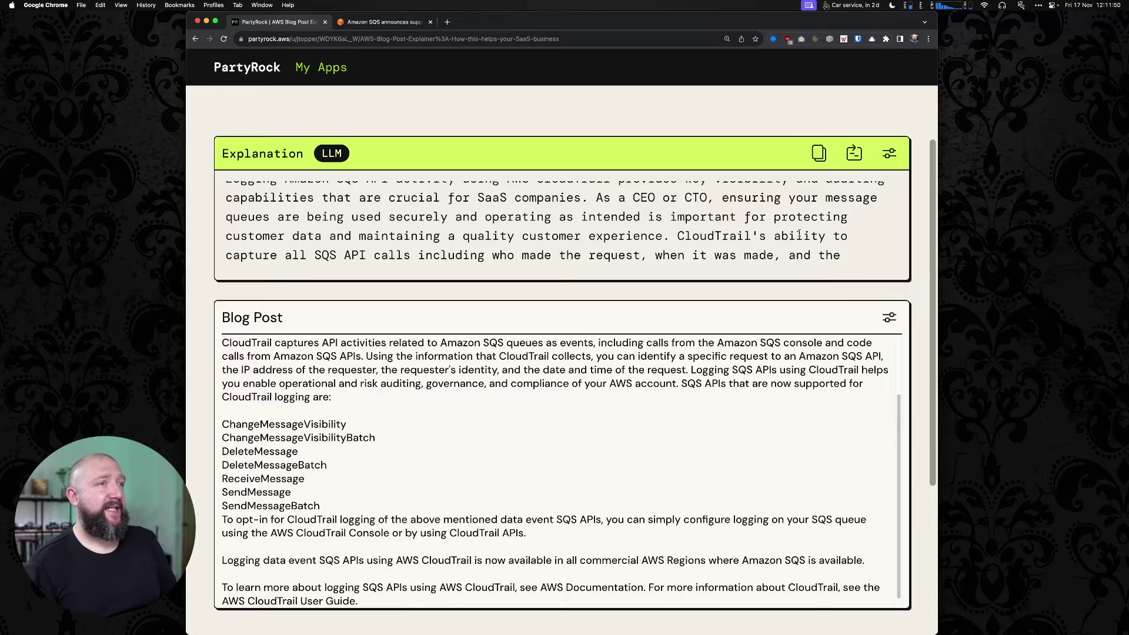
{"action": "scroll", "coordinate": [799, 234], "scroll_direction": "down", "scroll_amount": 1}
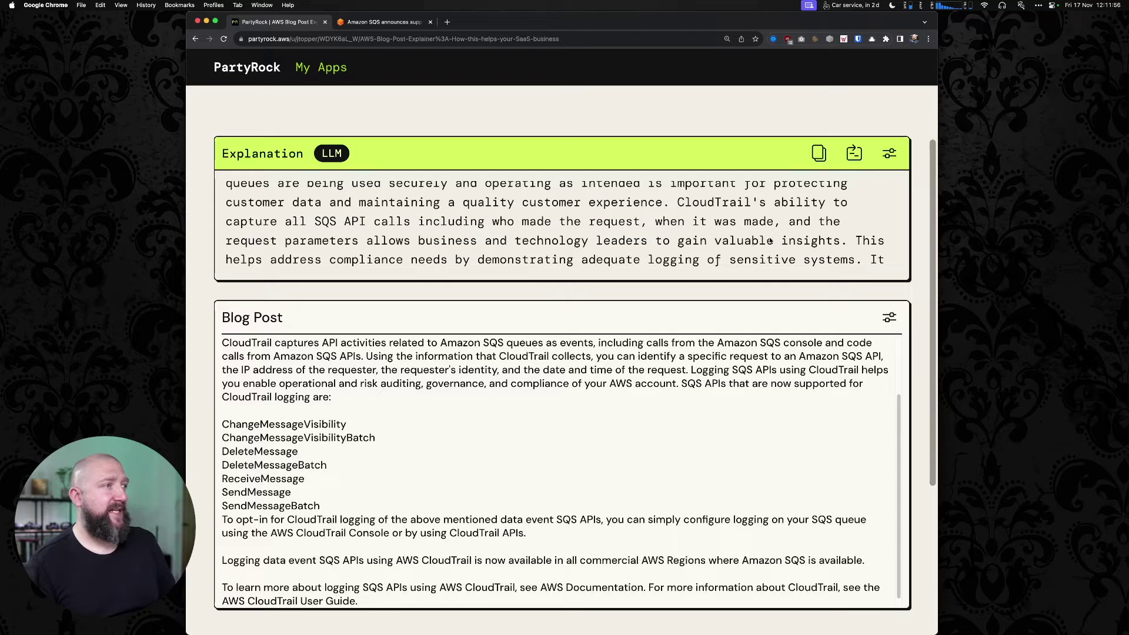
{"action": "scroll", "coordinate": [770, 238], "scroll_direction": "down", "scroll_amount": 2}
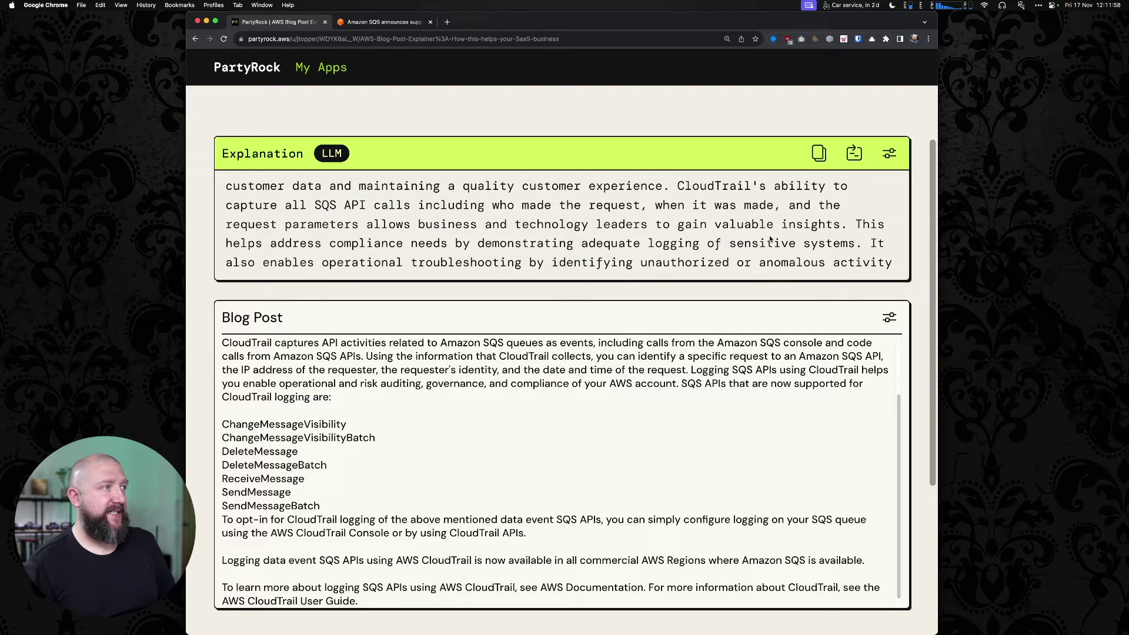
{"action": "scroll", "coordinate": [770, 238], "scroll_direction": "down", "scroll_amount": 4}
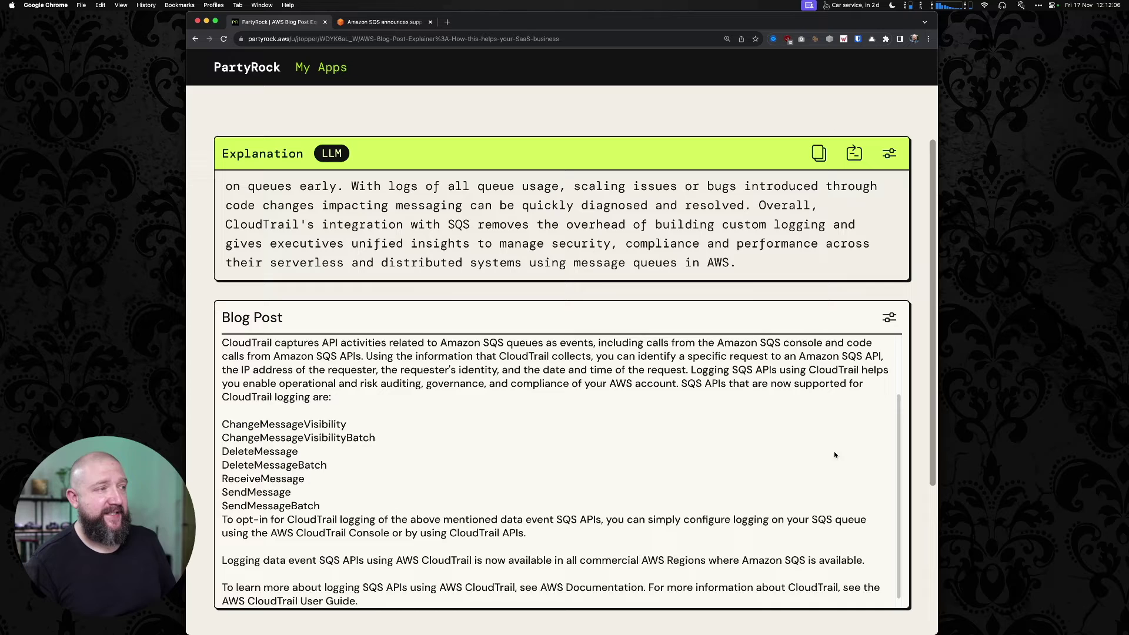
{"action": "scroll", "coordinate": [834, 454], "scroll_direction": "down", "scroll_amount": 1}
{"action": "scroll", "coordinate": [826, 471], "scroll_direction": "up", "scroll_amount": 3}
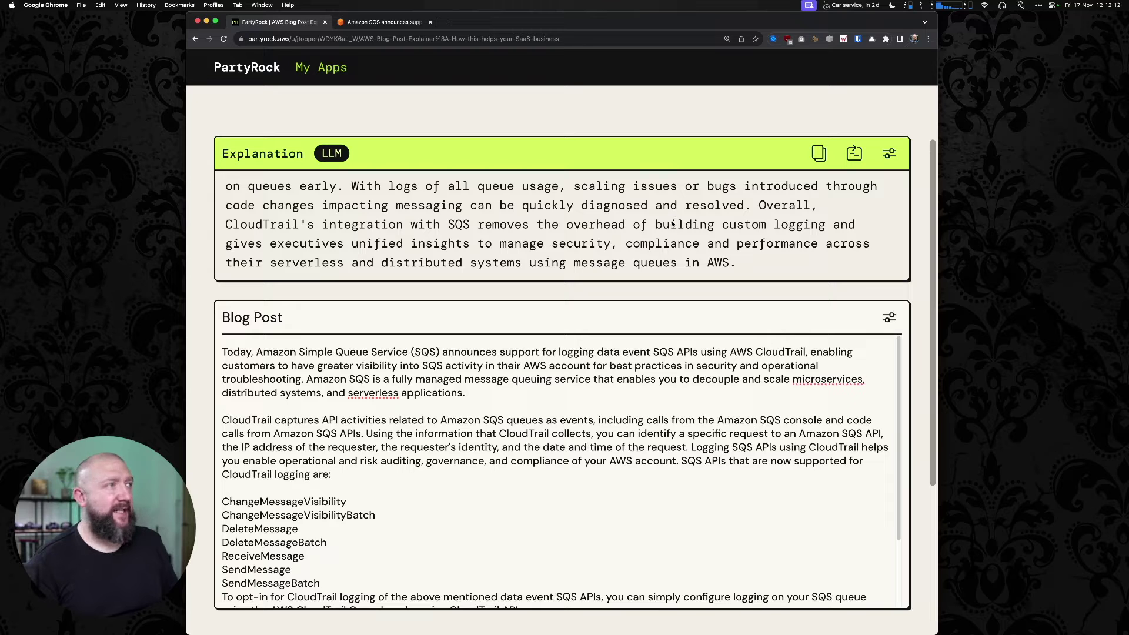
Start the Explanation prompt with 'E' and append '. Restrict your response to two sentences', then save.
{"action": "left_click", "coordinate": [889, 154]}
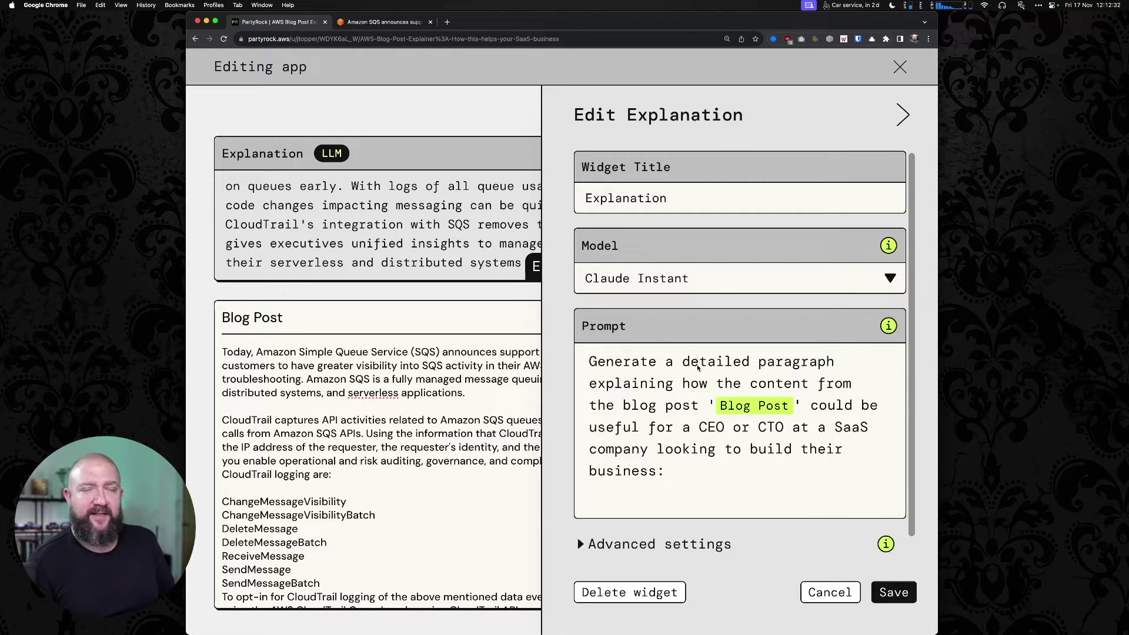
{"action": "left_click", "coordinate": [680, 374]}
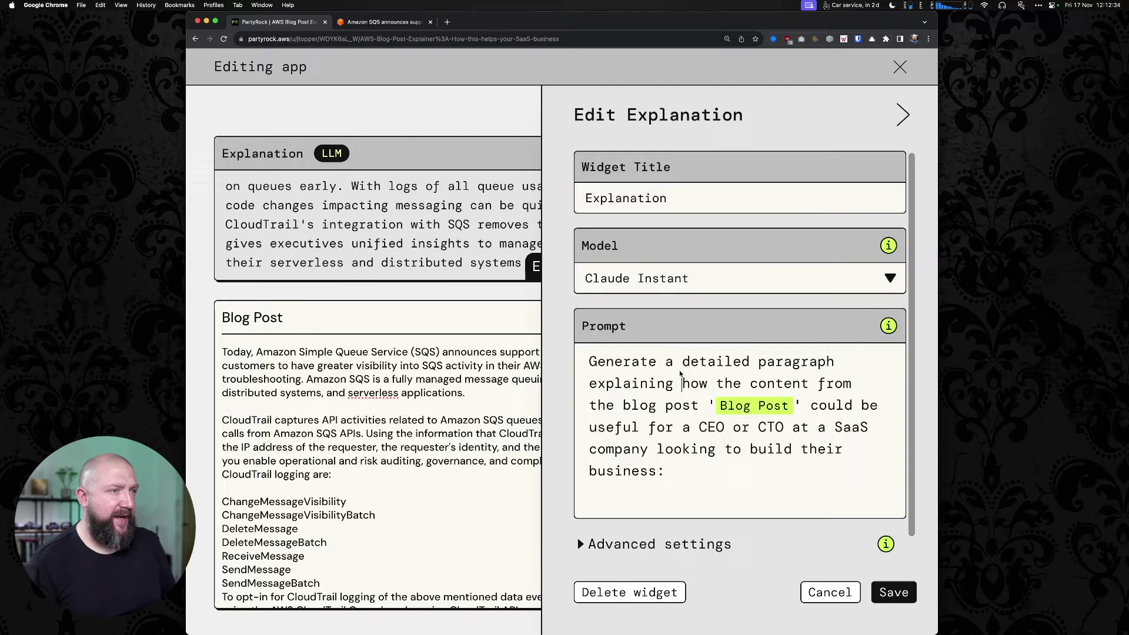
{"action": "left_click", "coordinate": [665, 362]}
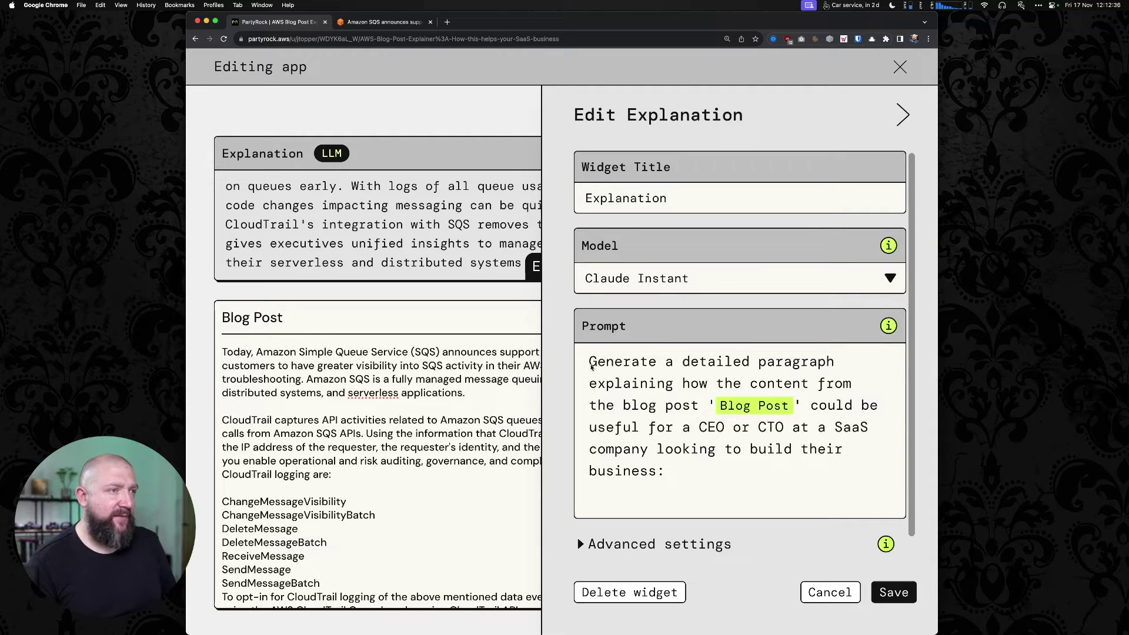
{"action": "left_click_drag", "start_coordinate": [590, 362], "coordinate": [599, 382]}
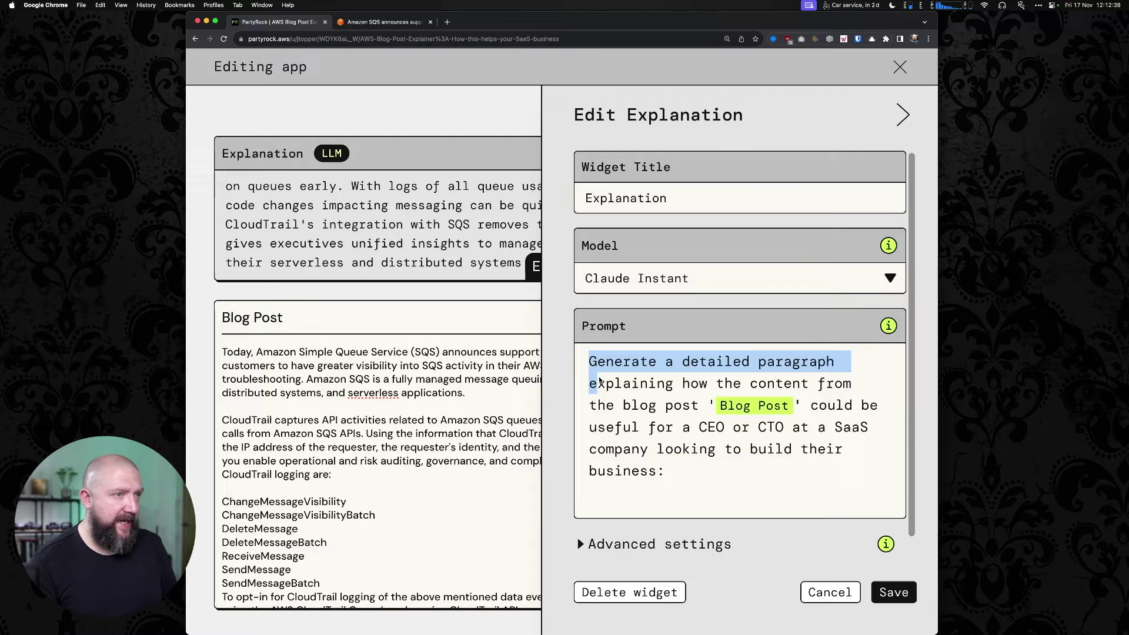
{"action": "type", "text": "E"}
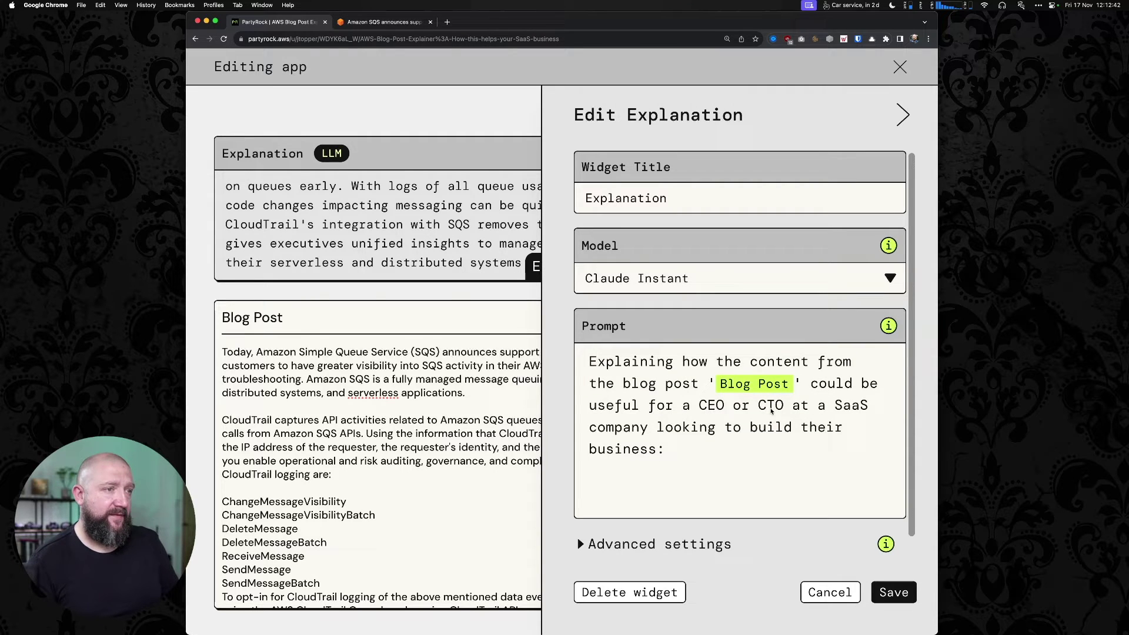
{"action": "left_click", "coordinate": [662, 448]}
{"action": "key", "text": "BackSpace"}
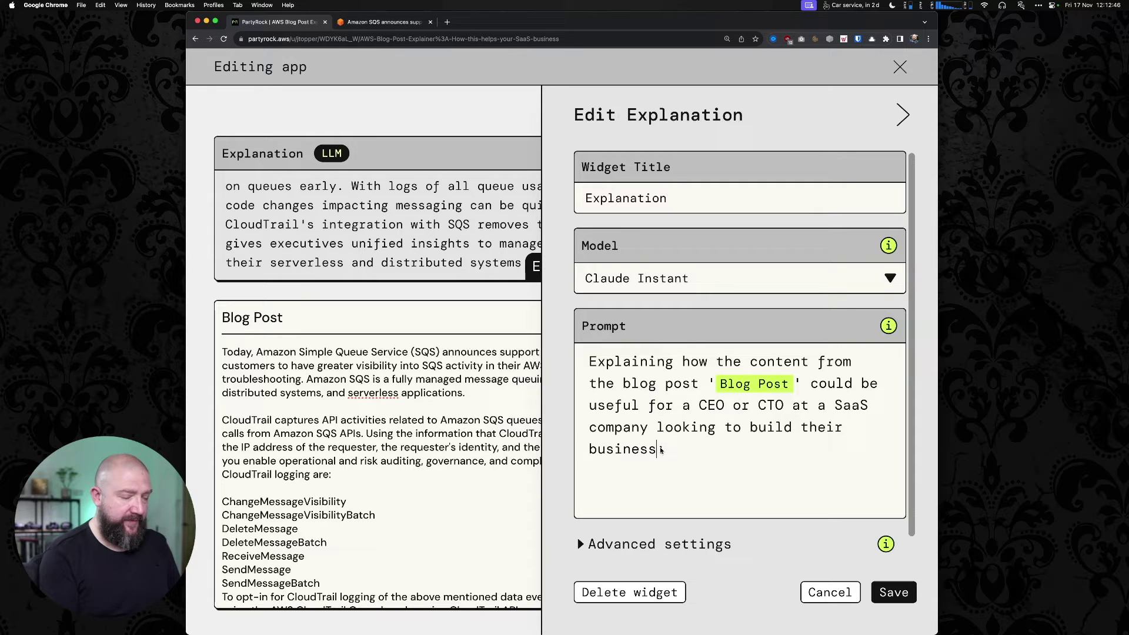
{"action": "type", "text": ". "}
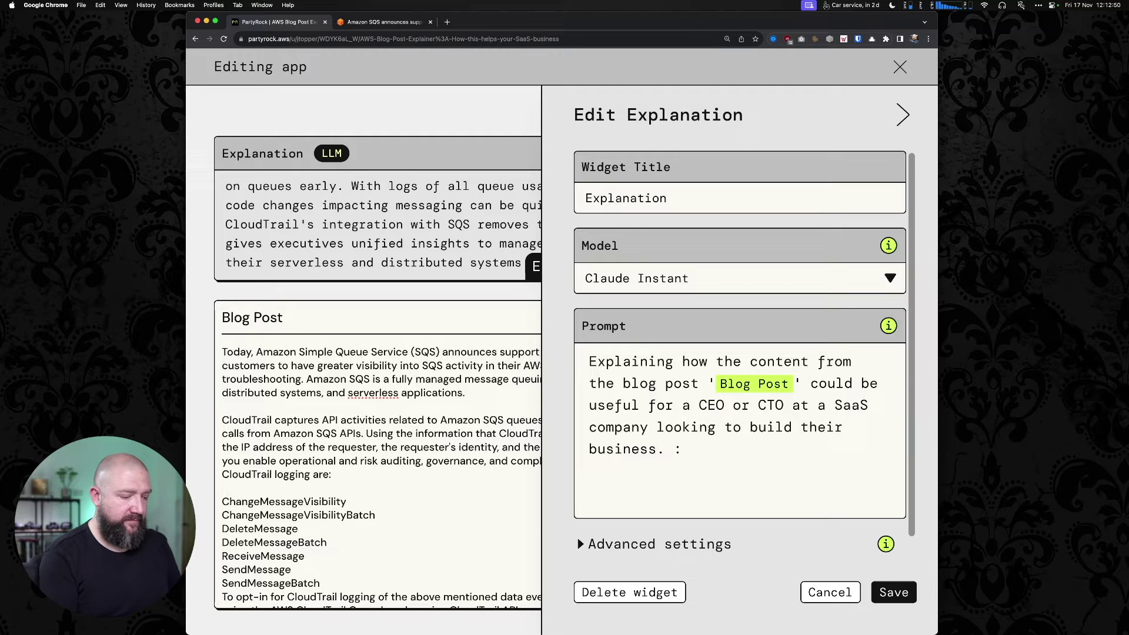
{"action": "type", "text": "Restrict your response"}
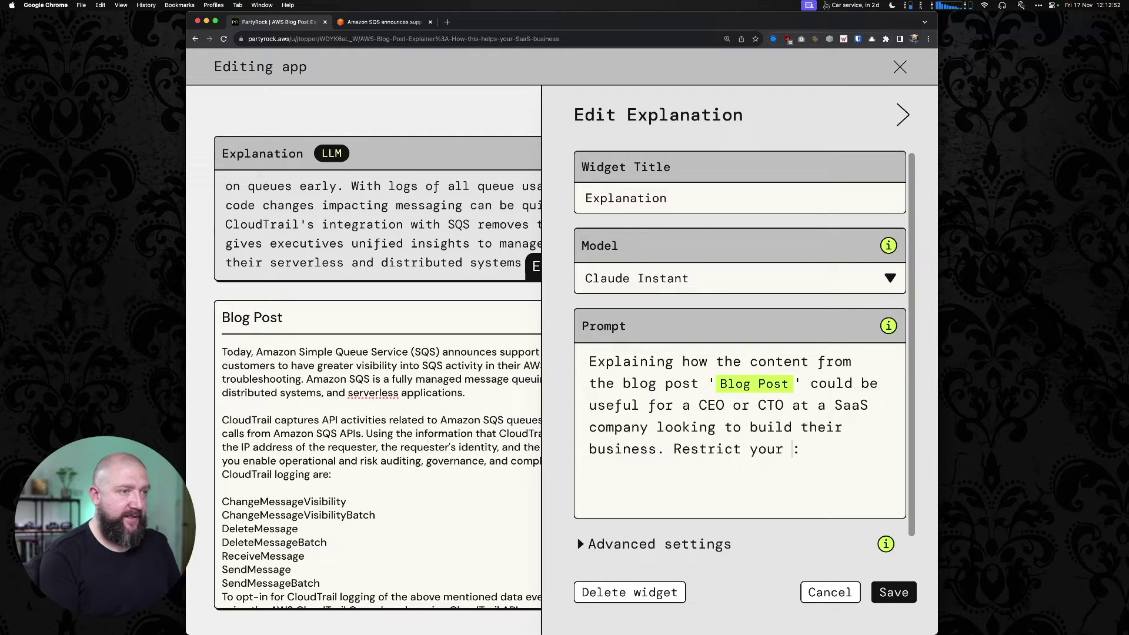
{"action": "type", "text": " to two se"}
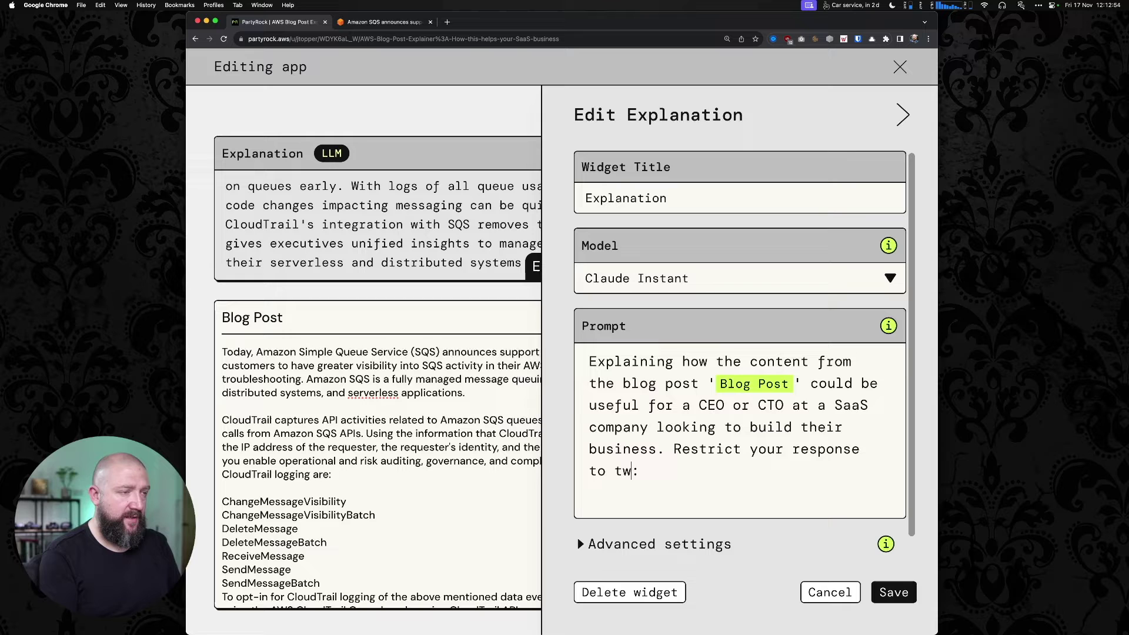
{"action": "type", "text": "nteces"}
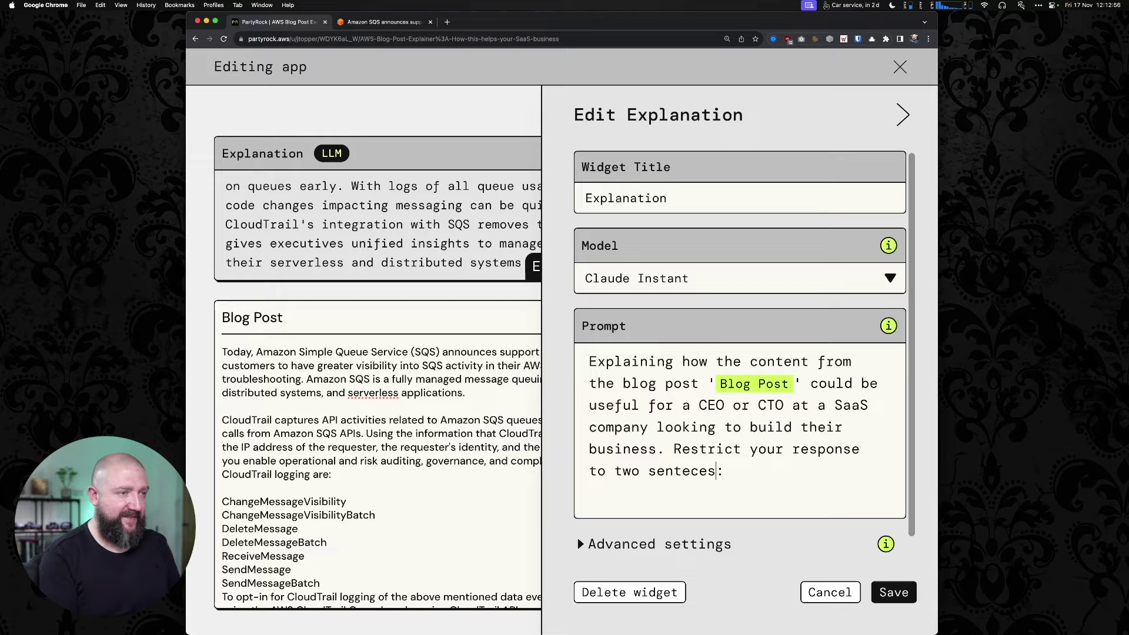
{"action": "key", "text": "BackSpace"}
{"action": "key", "text": "BackSpace"}
{"action": "key", "text": "BackSpace"}
{"action": "type", "text": "nces"}
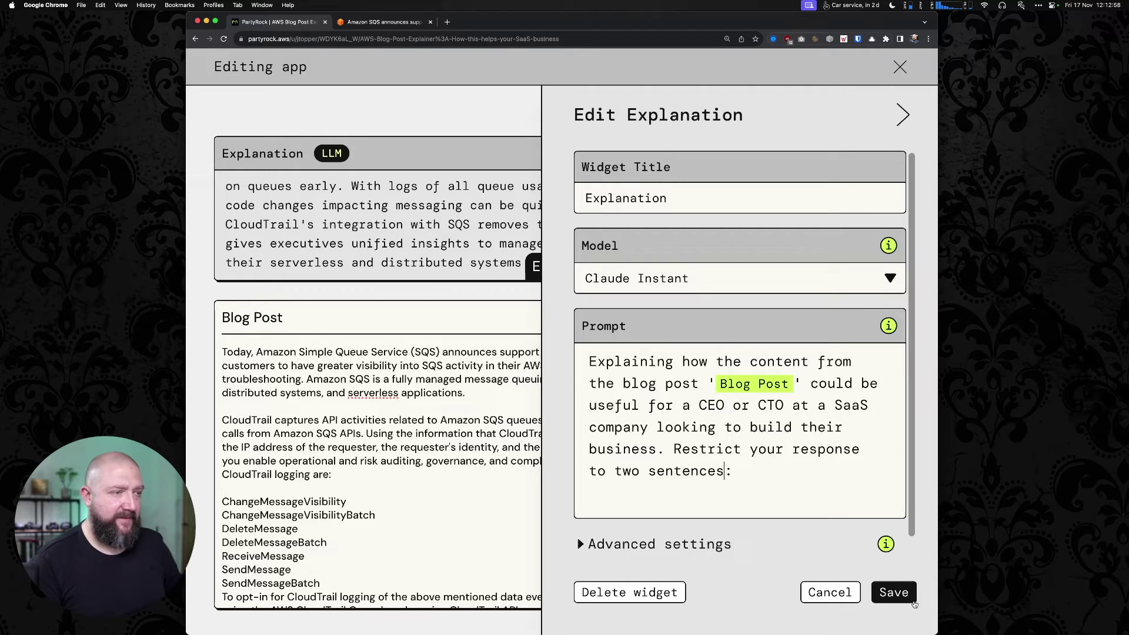
{"action": "left_click", "coordinate": [900, 596]}
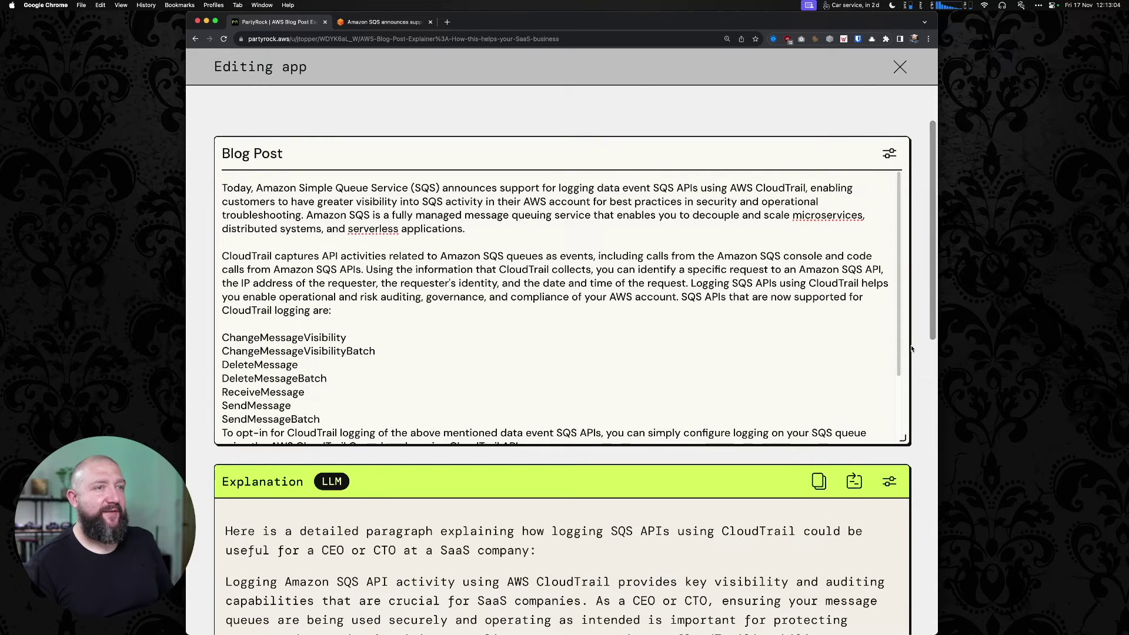
Retry the Explanation widget to get a two-sentence CEO/CTO summary.
{"action": "scroll", "coordinate": [912, 349], "scroll_direction": "down", "scroll_amount": 1}
{"action": "scroll", "coordinate": [911, 349], "scroll_direction": "down", "scroll_amount": 4}
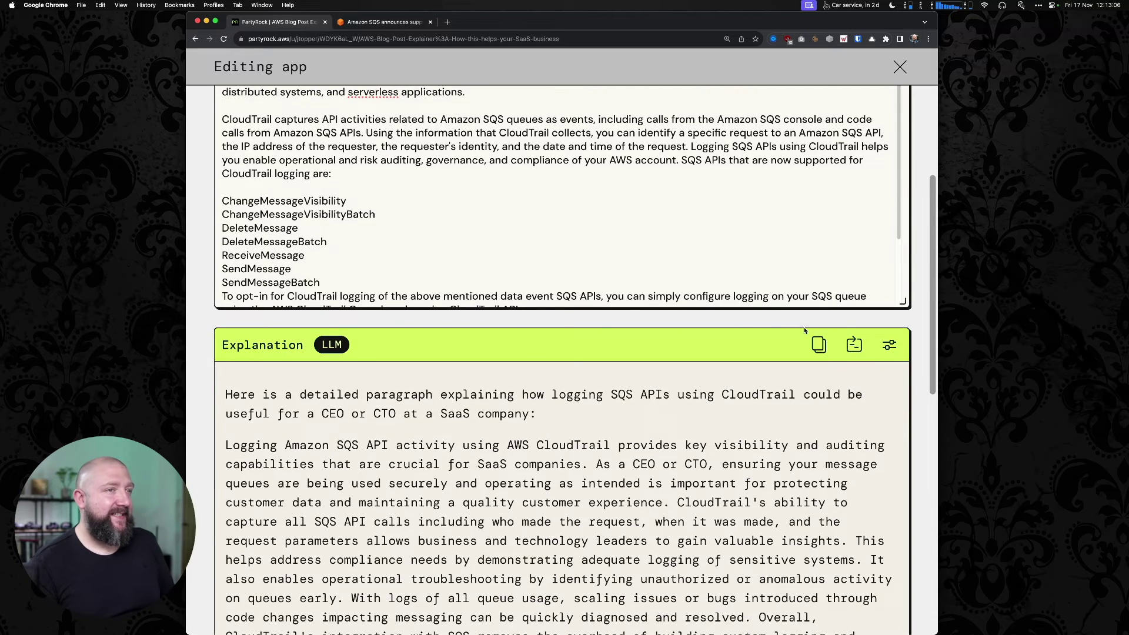
{"action": "left_click", "coordinate": [854, 346]}
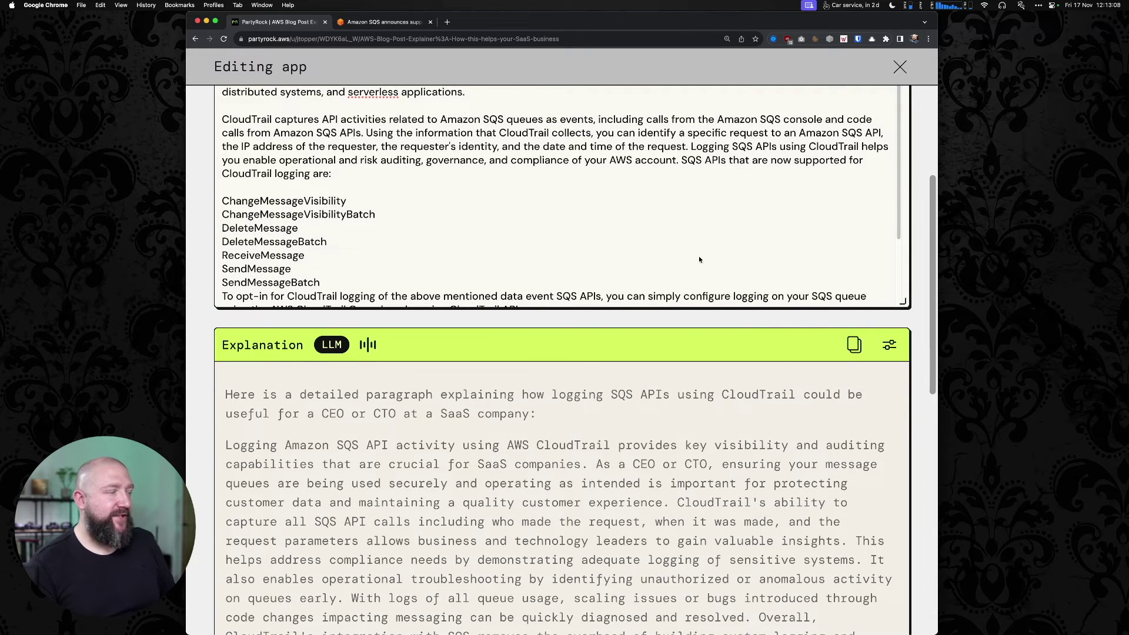
{"action": "scroll", "coordinate": [691, 317], "scroll_direction": "down", "scroll_amount": 1}
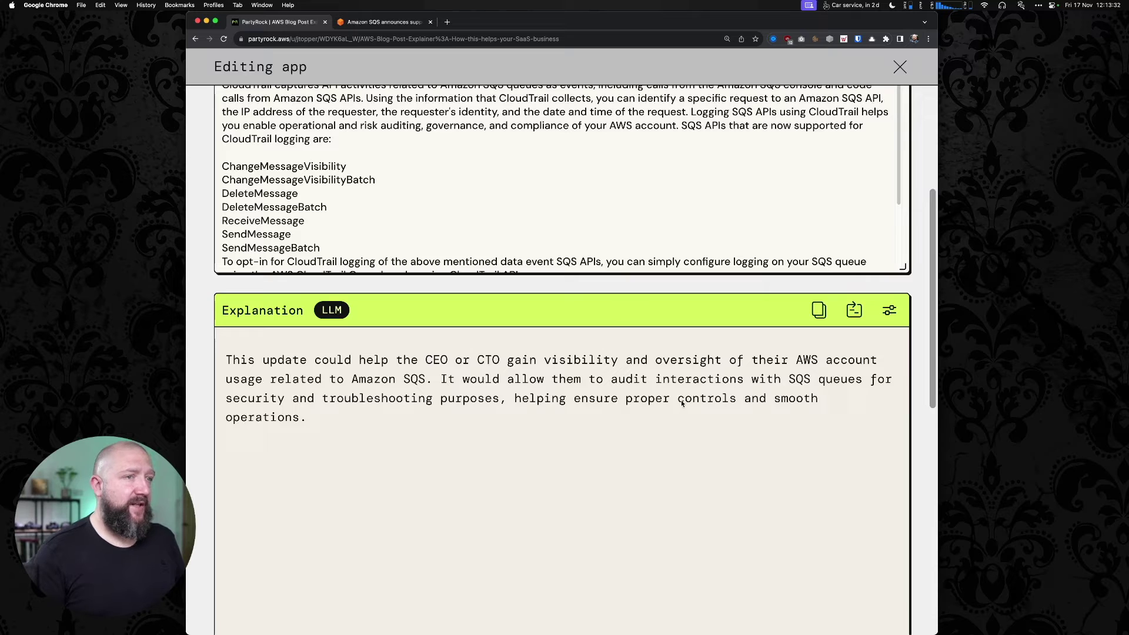
Set the Explanation widget's model to Jurassic-2 Ultra and save.
{"action": "left_click", "coordinate": [890, 312]}
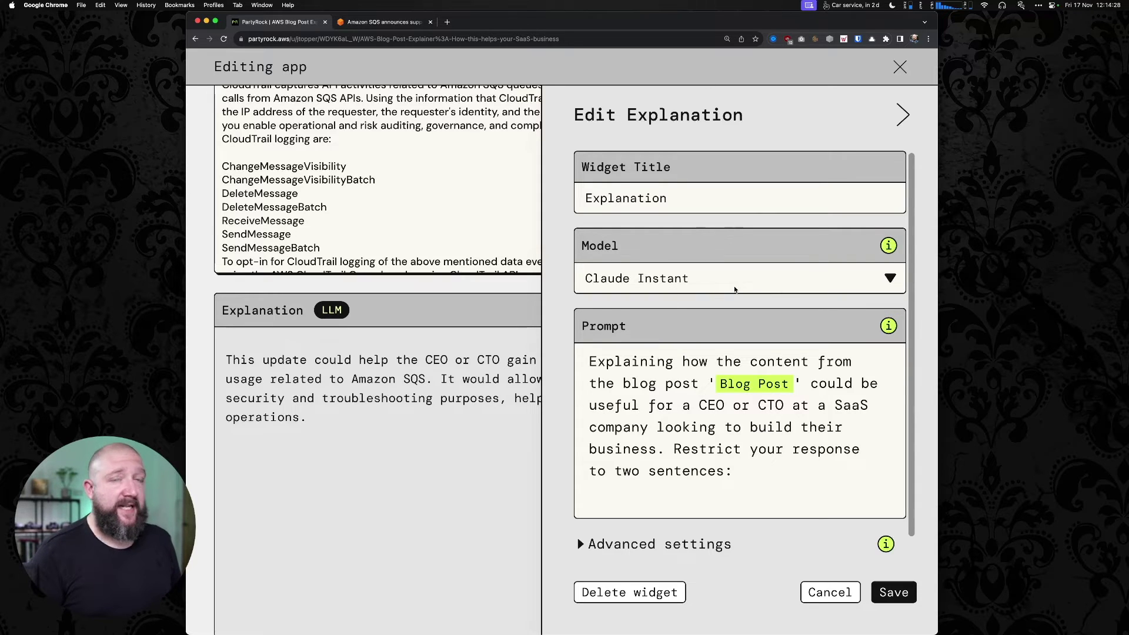
{"action": "left_click", "coordinate": [855, 284]}
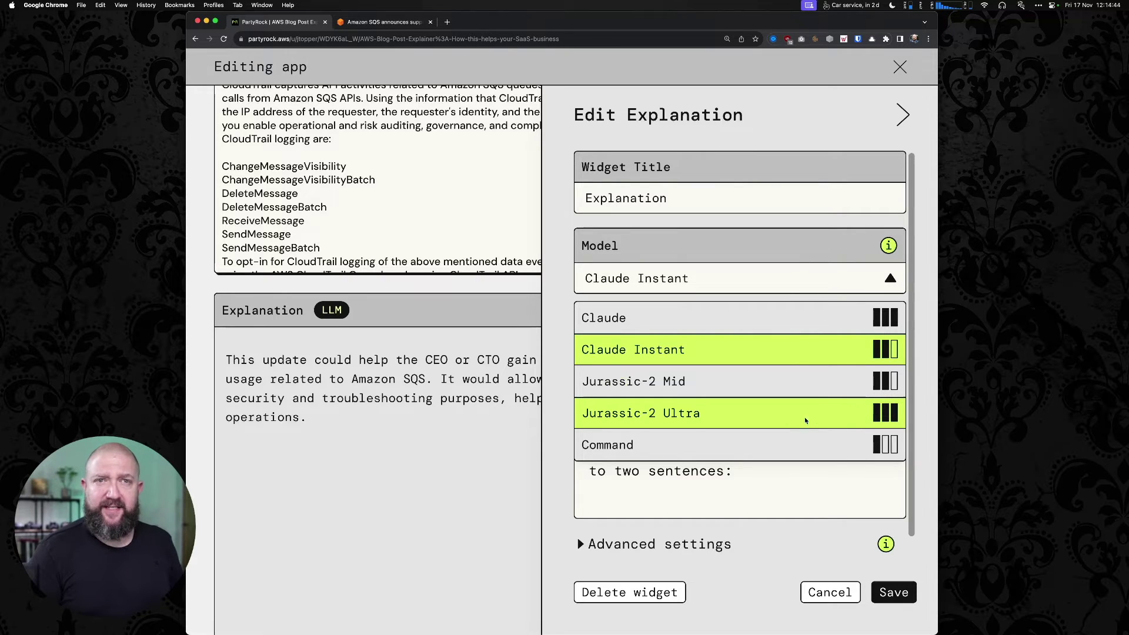
{"action": "left_click", "coordinate": [787, 420]}
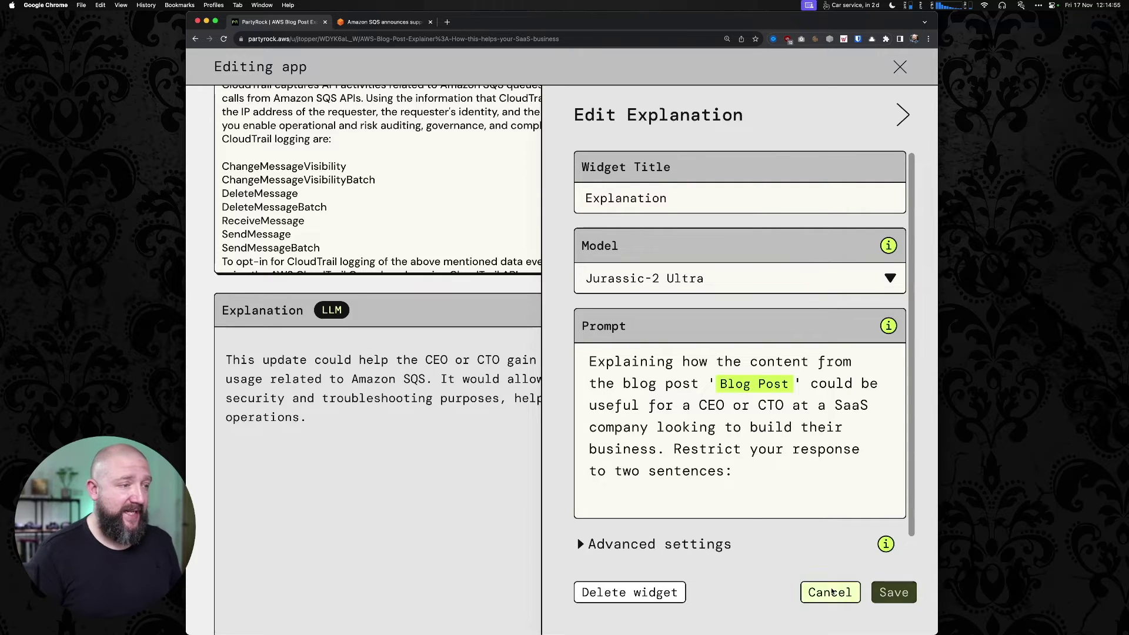
{"action": "left_click", "coordinate": [894, 592]}
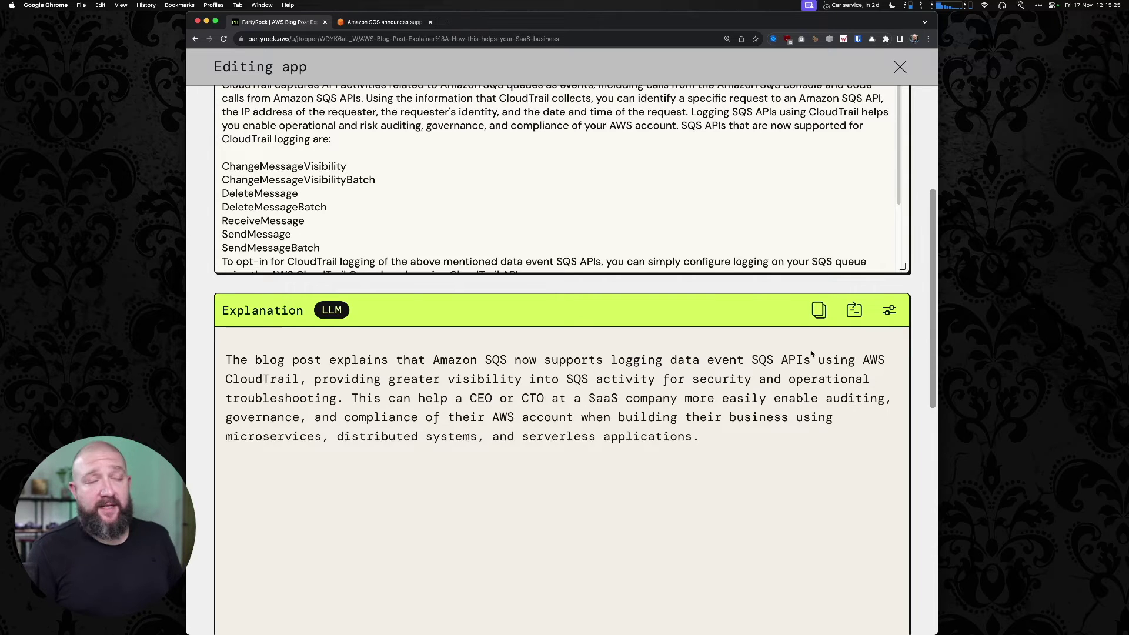
Reopen the Explanation settings and expand Advanced settings to show the Temperature and Top P sliders.
{"action": "left_click", "coordinate": [888, 309]}
{"action": "scroll", "coordinate": [868, 513], "scroll_direction": "down", "scroll_amount": 1}
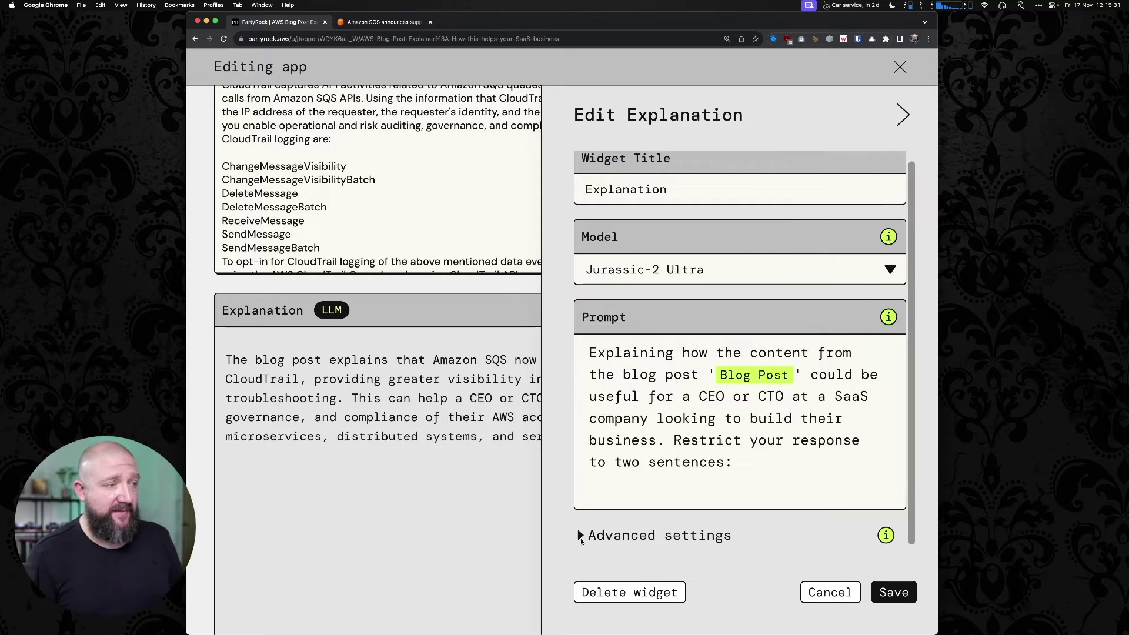
{"action": "left_click", "coordinate": [581, 536]}
{"action": "scroll", "coordinate": [778, 398], "scroll_direction": "down", "scroll_amount": 4}
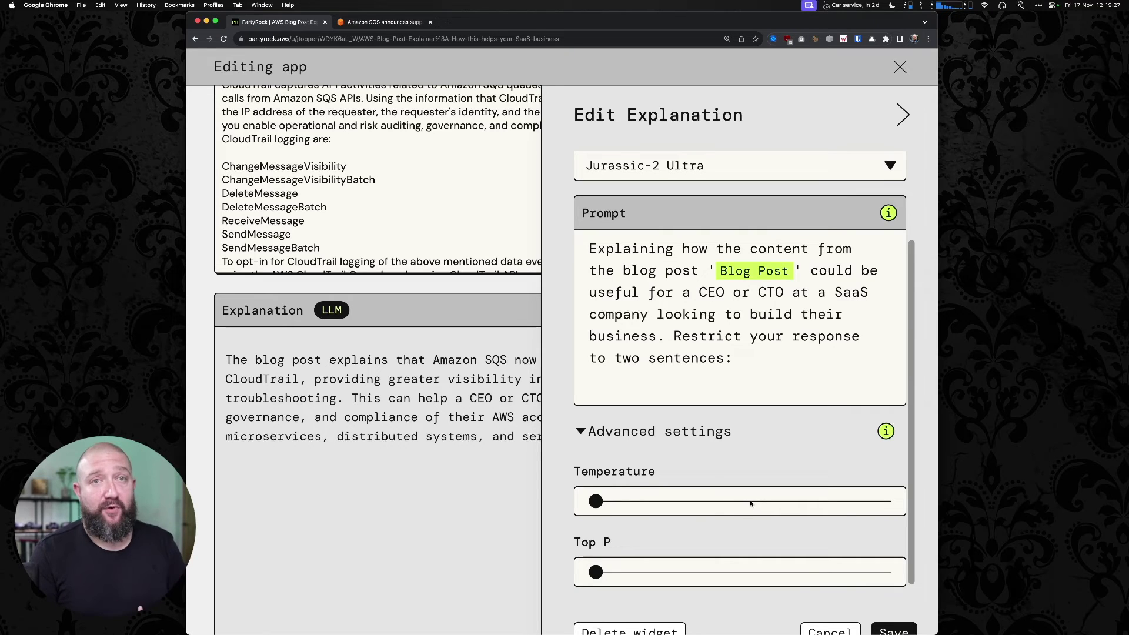
Set the Explanation's Temperature and Top P both to 1 and save.
{"action": "left_click_drag", "start_coordinate": [626, 503], "coordinate": [891, 501]}
{"action": "left_click_drag", "start_coordinate": [712, 571], "coordinate": [977, 575]}
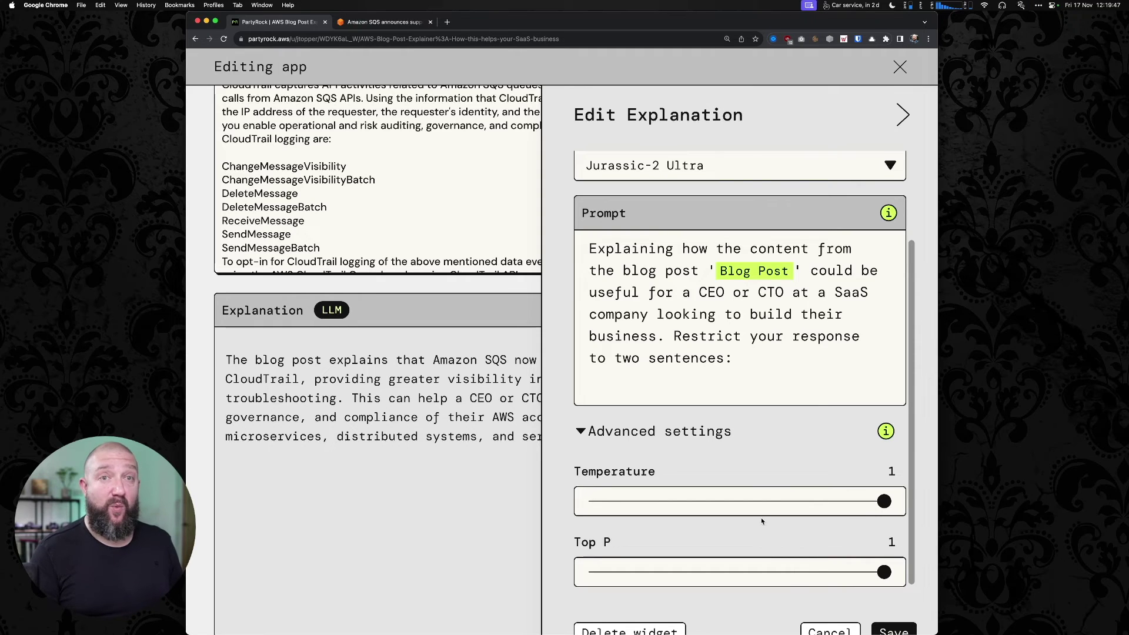
{"action": "left_click", "coordinate": [891, 631]}
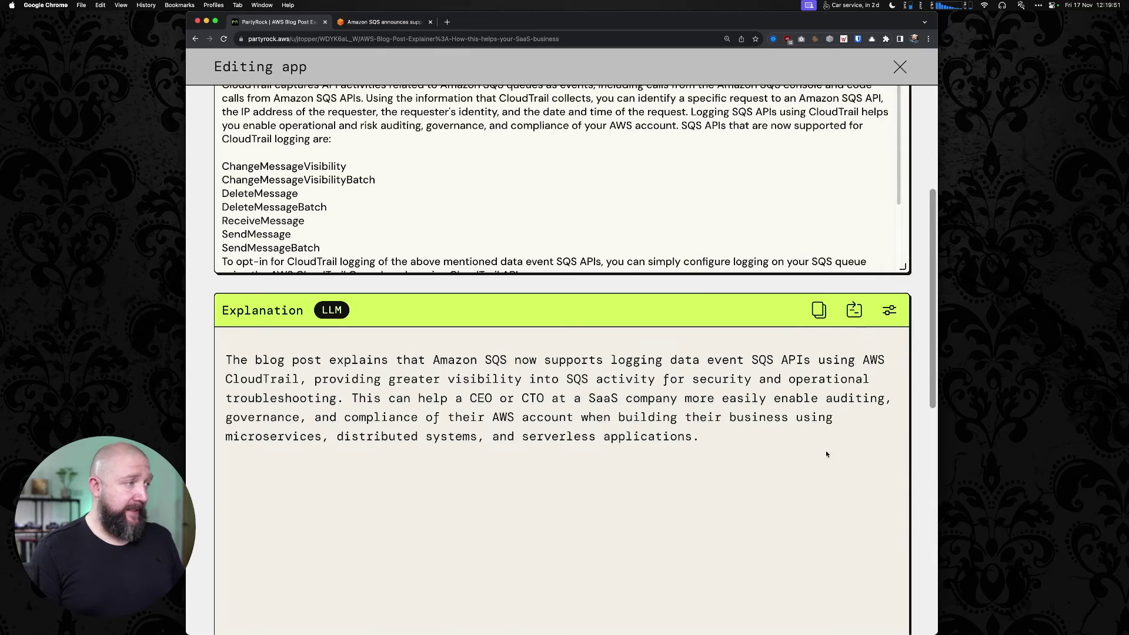
Regenerate the Explanation with Temperature and Top P at 1 and review the new paragraph.
{"action": "left_click", "coordinate": [854, 310]}
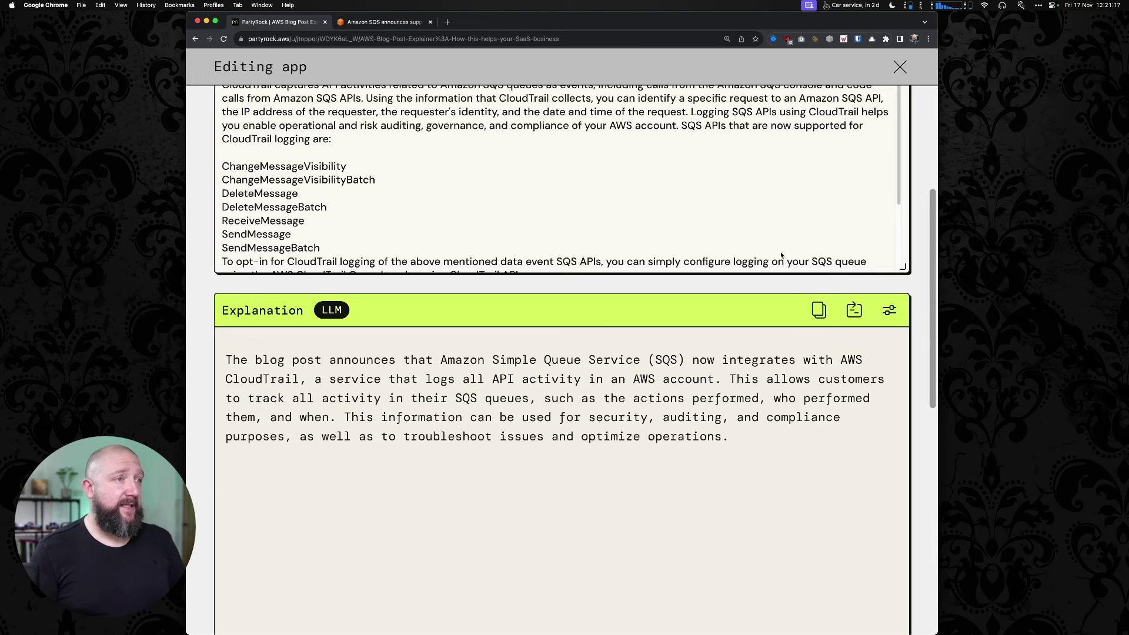
{"action": "scroll", "coordinate": [835, 367], "scroll_direction": "up", "scroll_amount": 5}
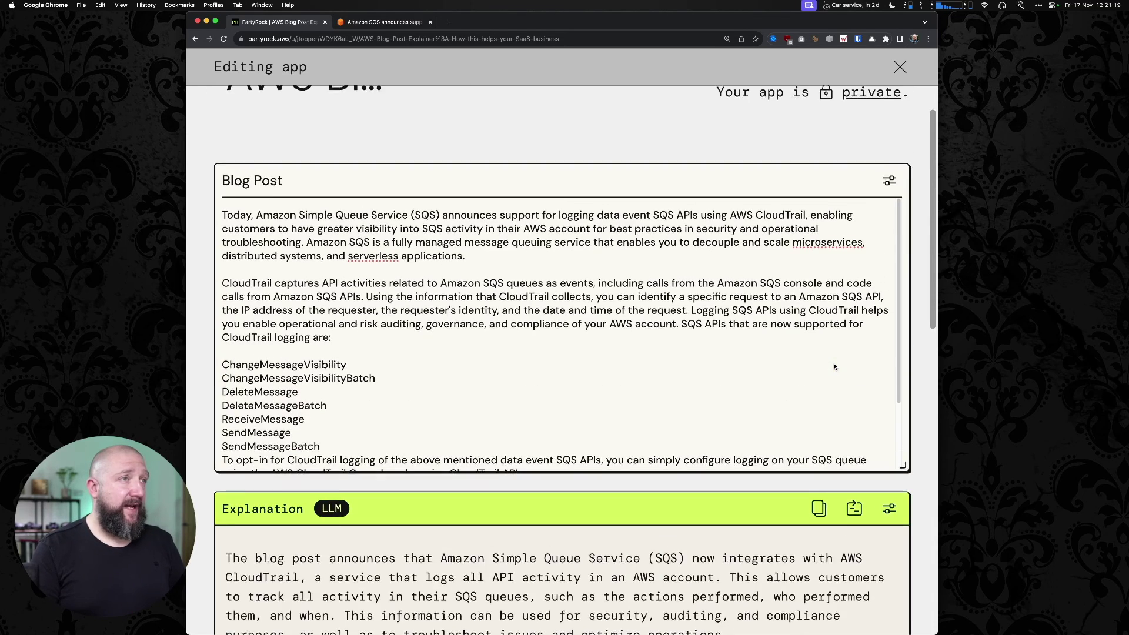
{"action": "scroll", "coordinate": [835, 367], "scroll_direction": "down", "scroll_amount": 4}
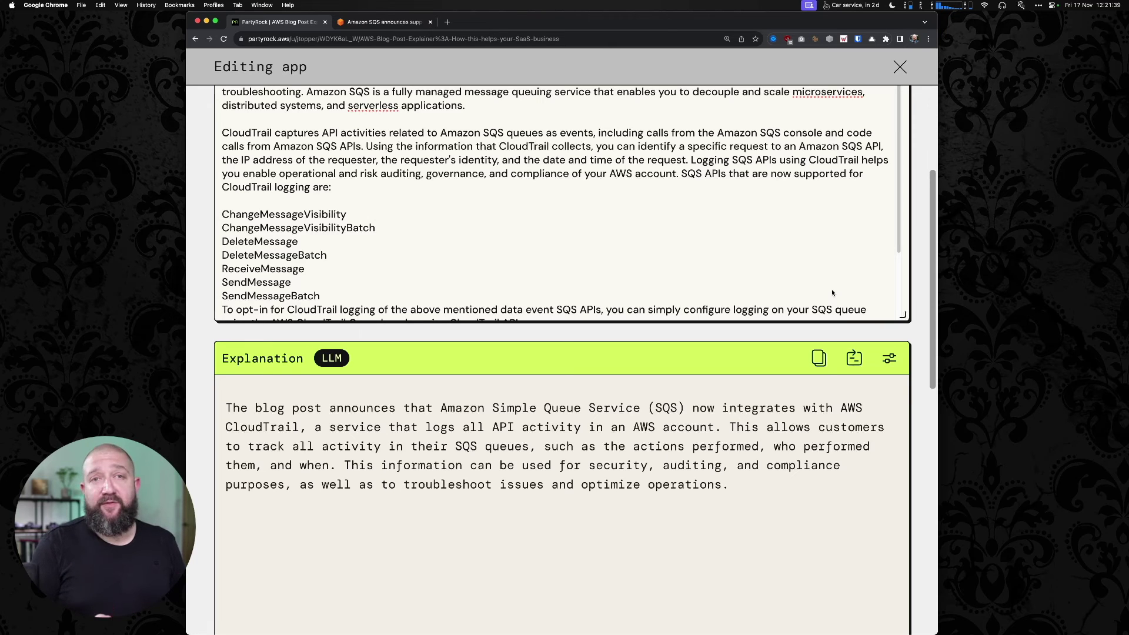
{"action": "scroll", "coordinate": [832, 292], "scroll_direction": "up", "scroll_amount": 5}
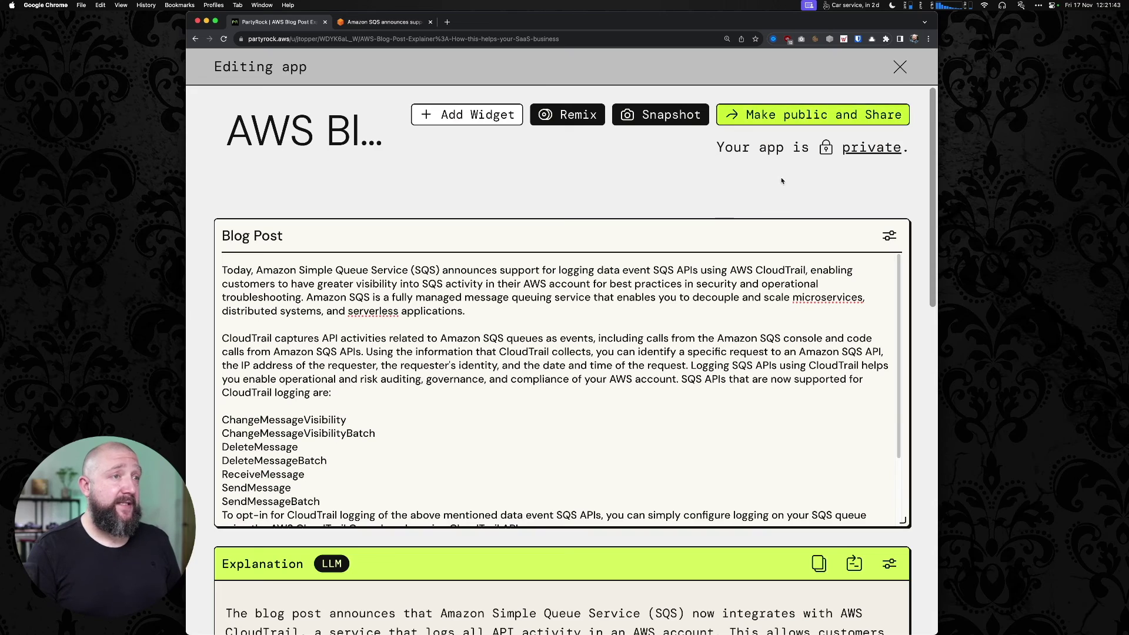
{"action": "scroll", "coordinate": [788, 170], "scroll_direction": "down", "scroll_amount": 3}
{"action": "scroll", "coordinate": [805, 156], "scroll_direction": "up", "scroll_amount": 3}
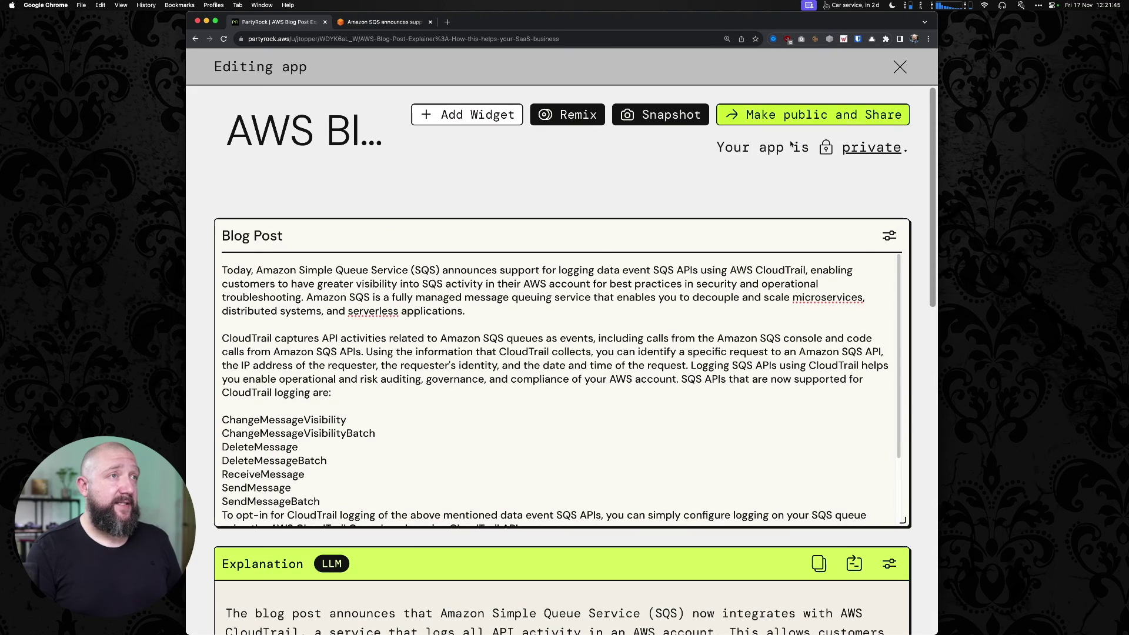
{"action": "scroll", "coordinate": [828, 283], "scroll_direction": "down", "scroll_amount": 10}
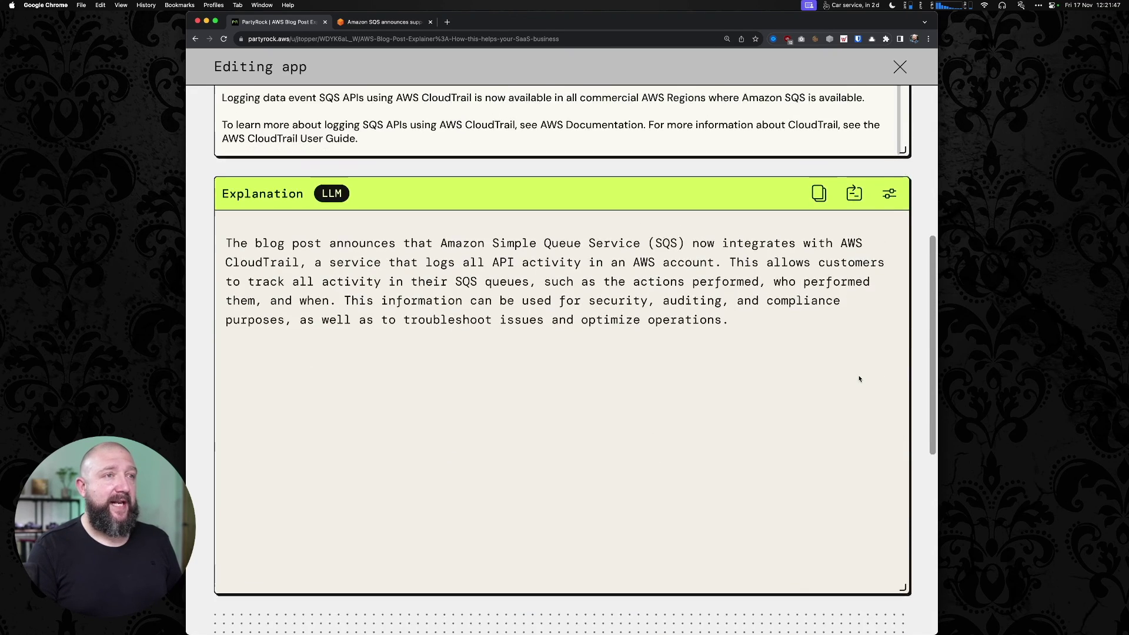
Set the Explanation's Temperature to 0.6 and Top P to 0.4, then save.
{"action": "left_click", "coordinate": [890, 207]}
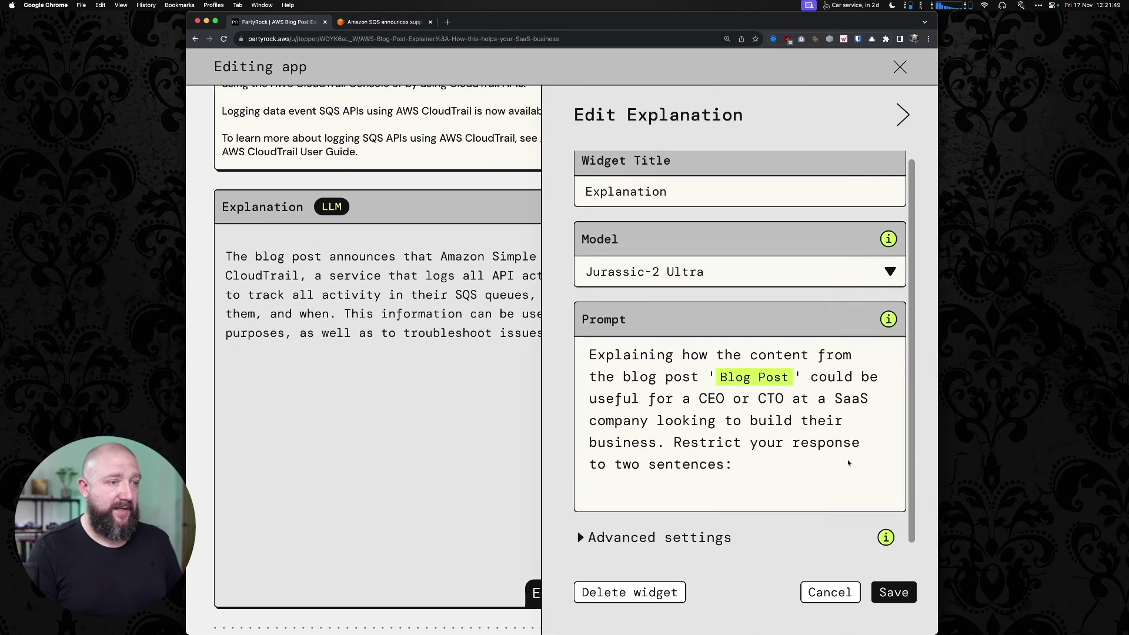
{"action": "left_click", "coordinate": [712, 534]}
{"action": "scroll", "coordinate": [712, 441], "scroll_direction": "down", "scroll_amount": 2}
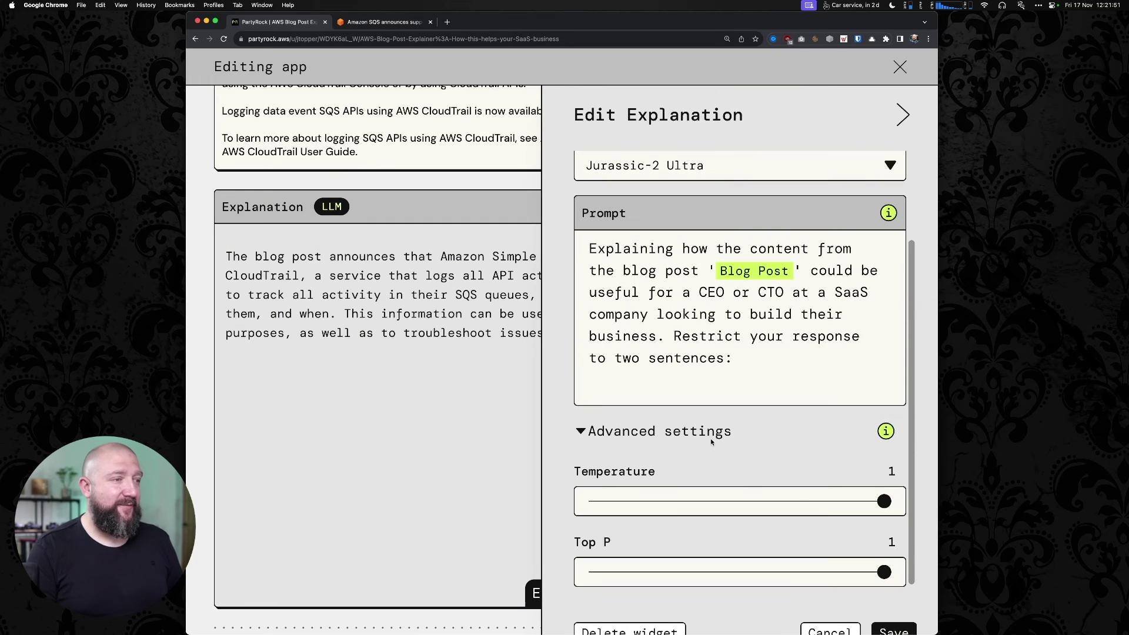
{"action": "left_click_drag", "start_coordinate": [877, 501], "coordinate": [728, 503]}
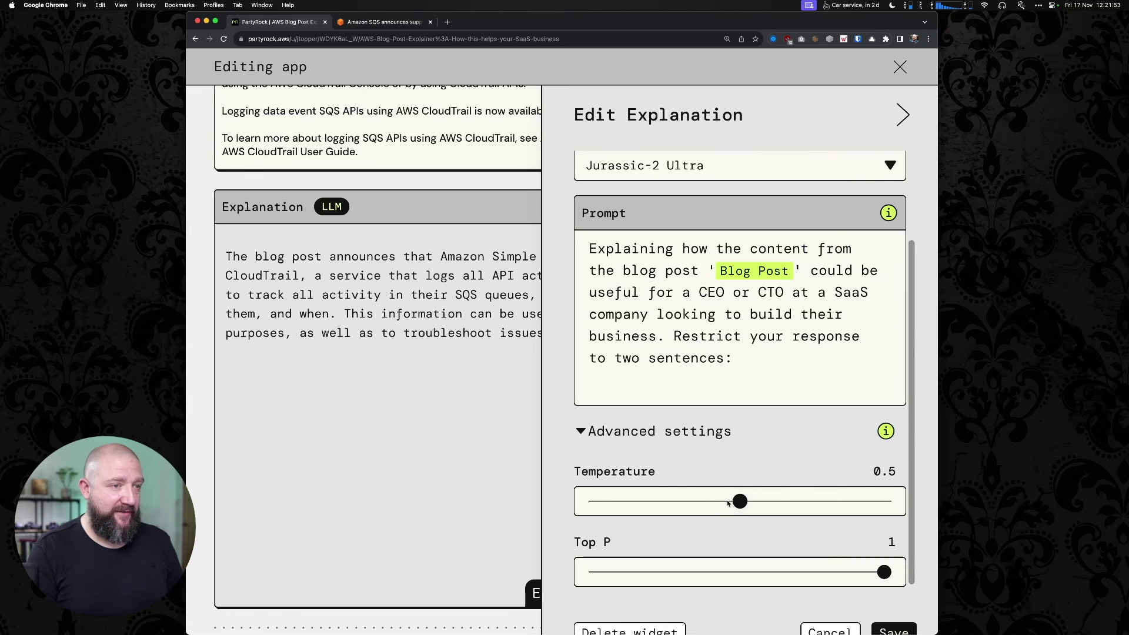
{"action": "left_click", "coordinate": [741, 572]}
{"action": "left_click_drag", "start_coordinate": [742, 573], "coordinate": [713, 573]}
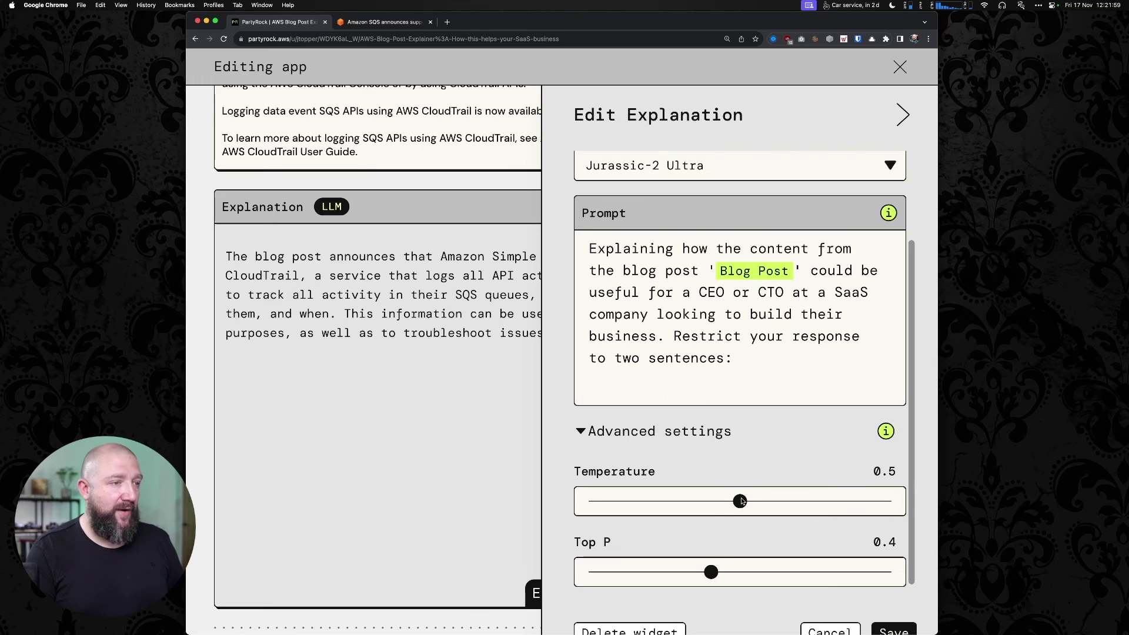
{"action": "mouse_move", "coordinate": [752, 502]}
{"action": "left_mouse_down"}
{"action": "mouse_move", "coordinate": [798, 502]}
{"action": "mouse_move", "coordinate": [769, 503]}
{"action": "left_mouse_up"}
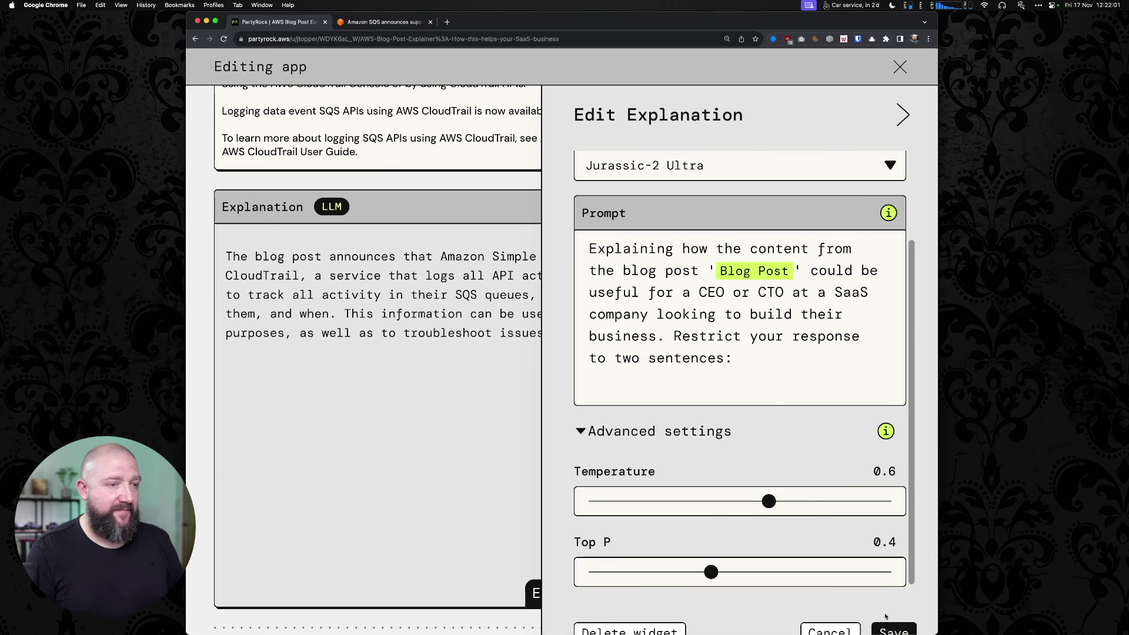
{"action": "left_click", "coordinate": [892, 630]}
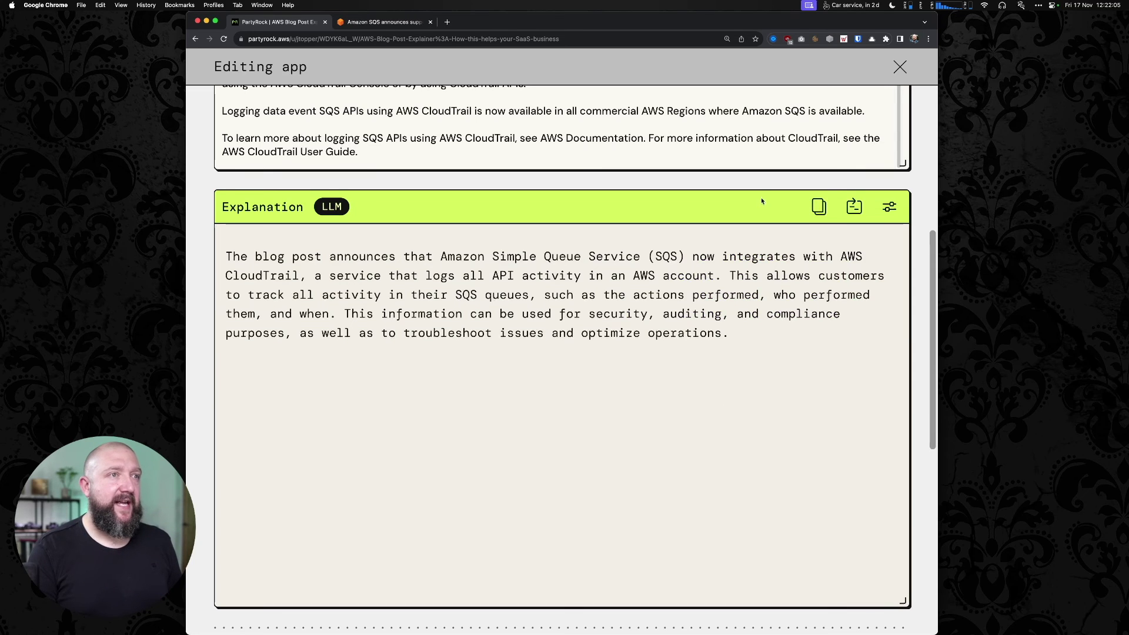
Retry the Explanation to regenerate its output with the new settings.
{"action": "scroll", "coordinate": [753, 200], "scroll_direction": "up", "scroll_amount": 3}
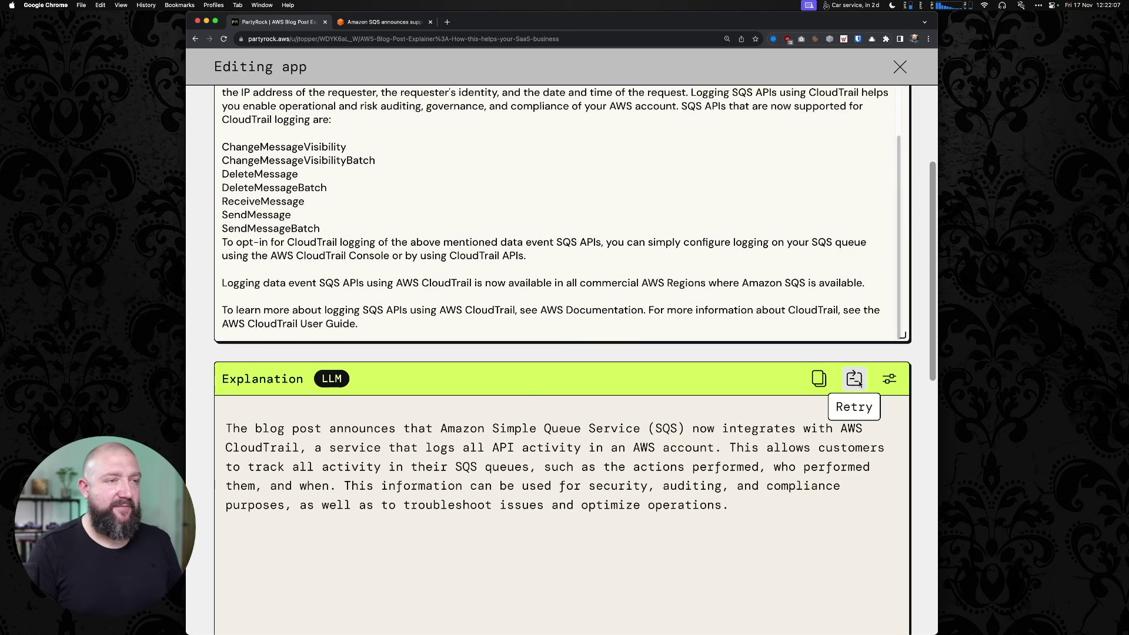
{"action": "left_click", "coordinate": [854, 379]}
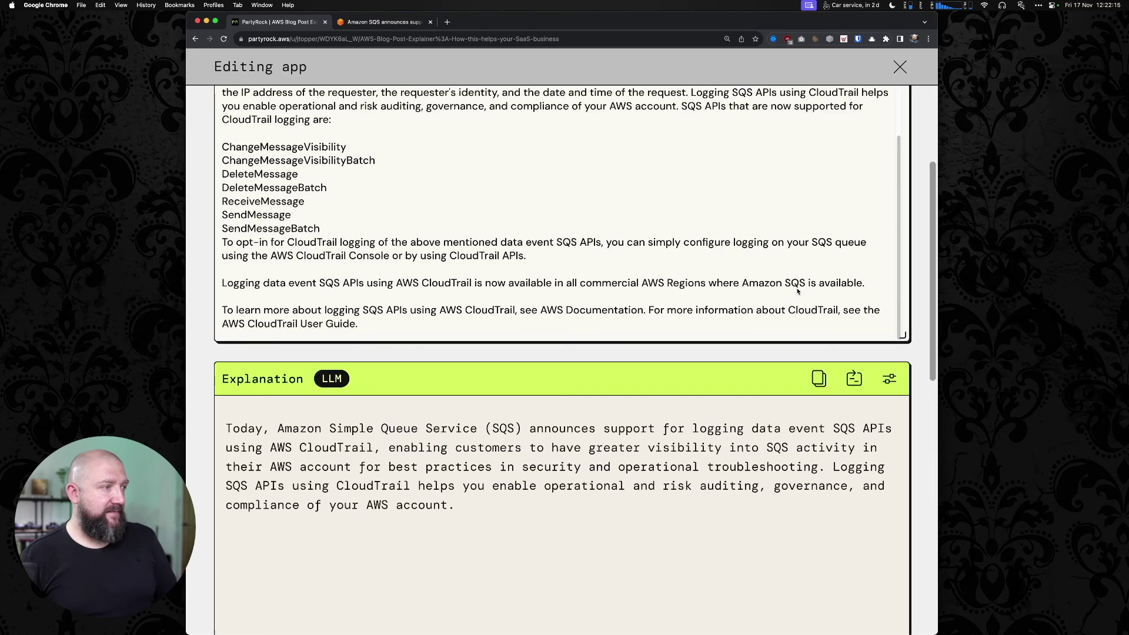
{"action": "scroll", "coordinate": [797, 291], "scroll_direction": "up", "scroll_amount": 10}
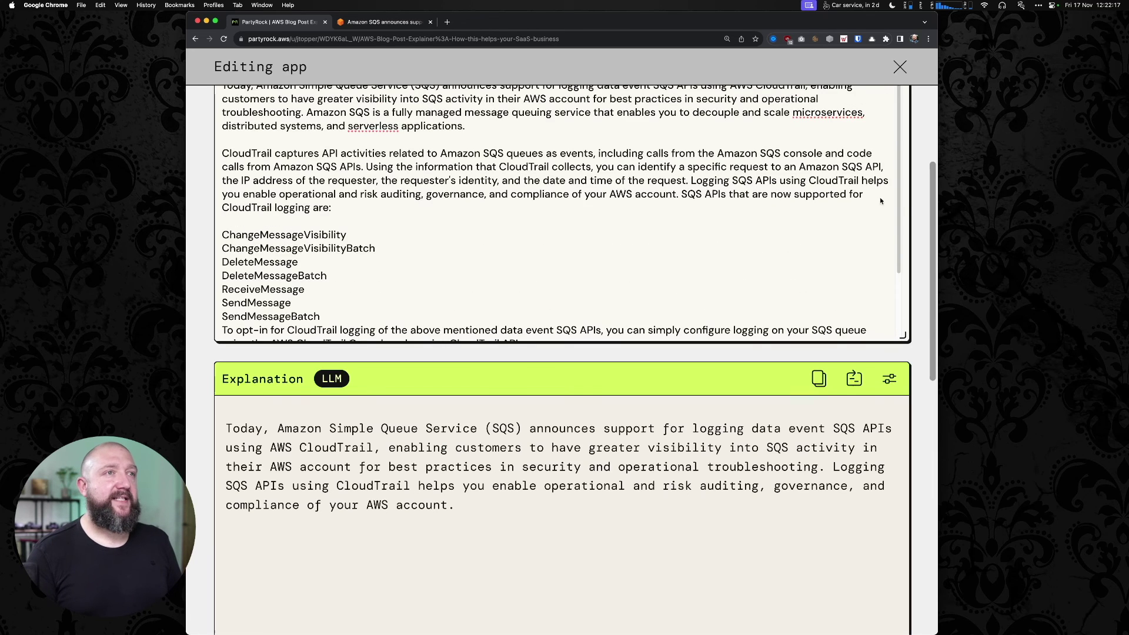
Make the app public and copy its share link to the clipboard.
{"action": "left_click", "coordinate": [797, 117]}
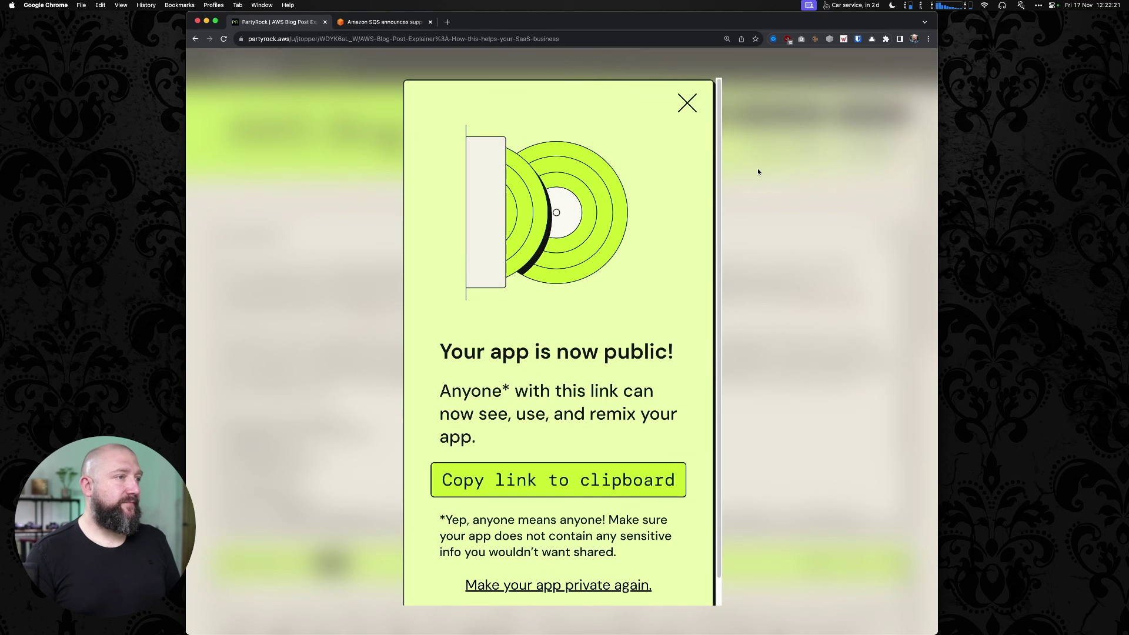
{"action": "scroll", "coordinate": [559, 406], "scroll_direction": "down", "scroll_amount": 1}
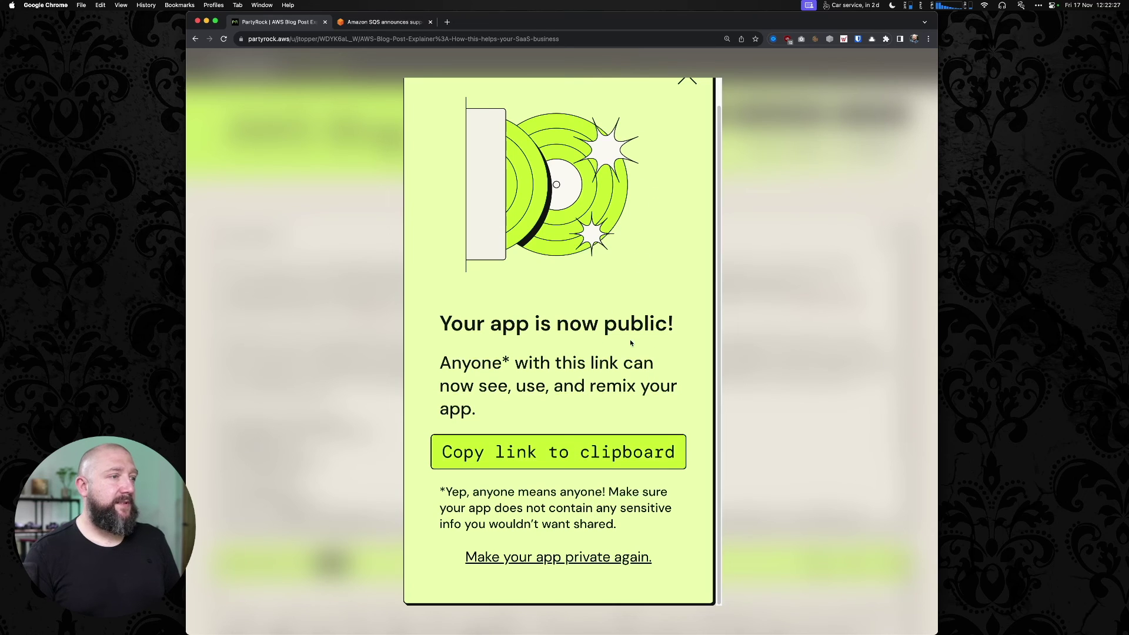
{"action": "left_click", "coordinate": [582, 451]}
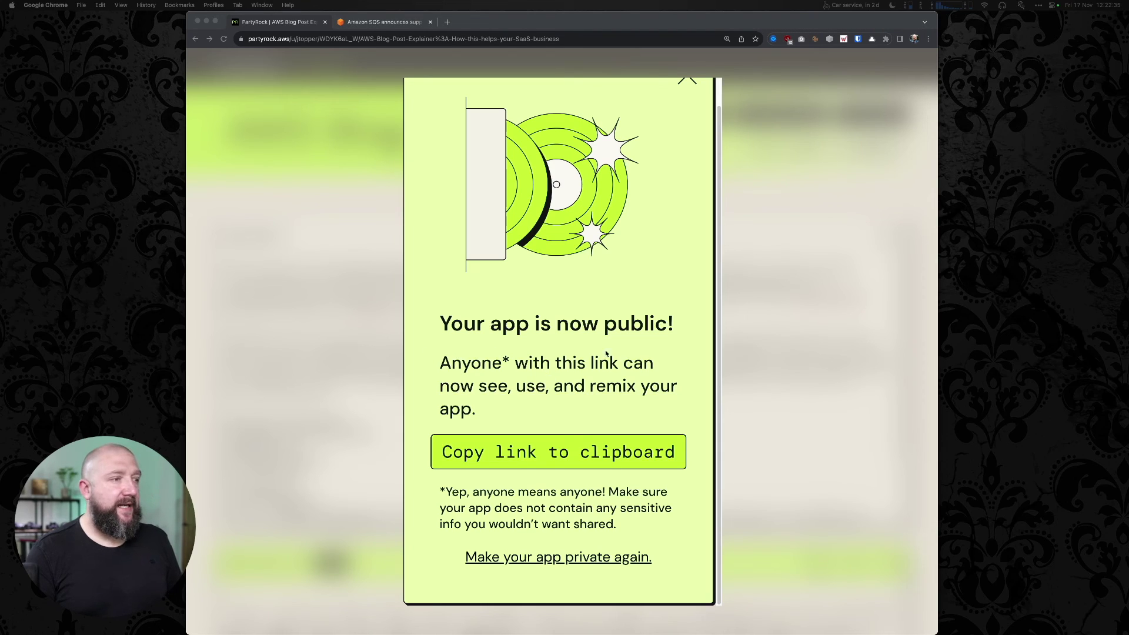
Retitle the app 'Summarise AWS Blog for SaaS CTO' and release the change.
{"action": "left_click", "coordinate": [687, 80]}
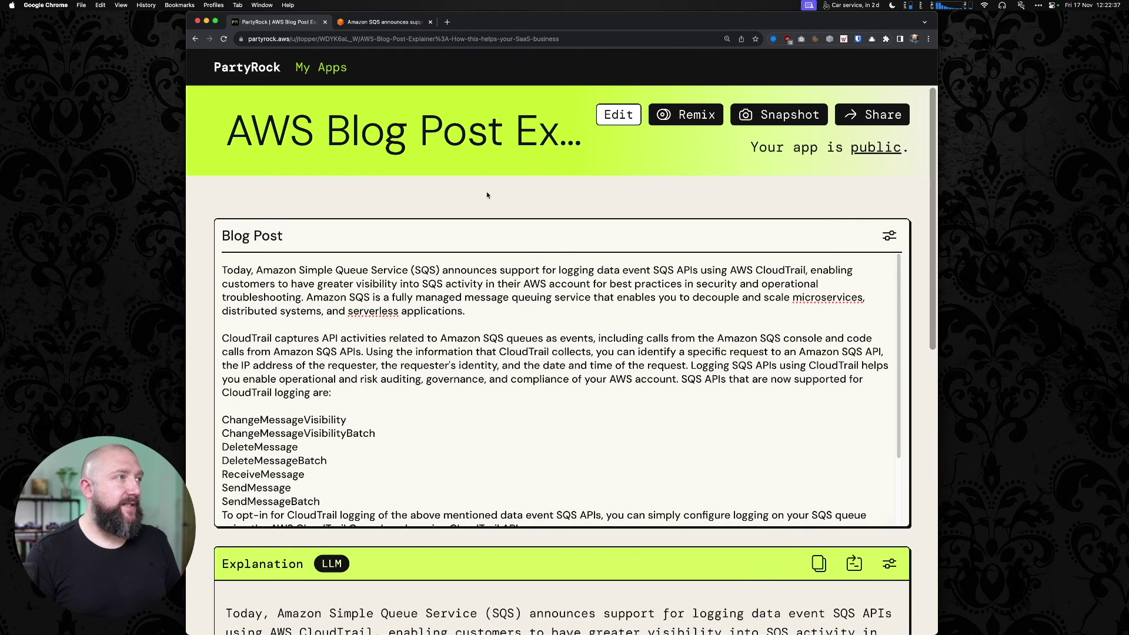
{"action": "triple_click", "coordinate": [541, 138]}
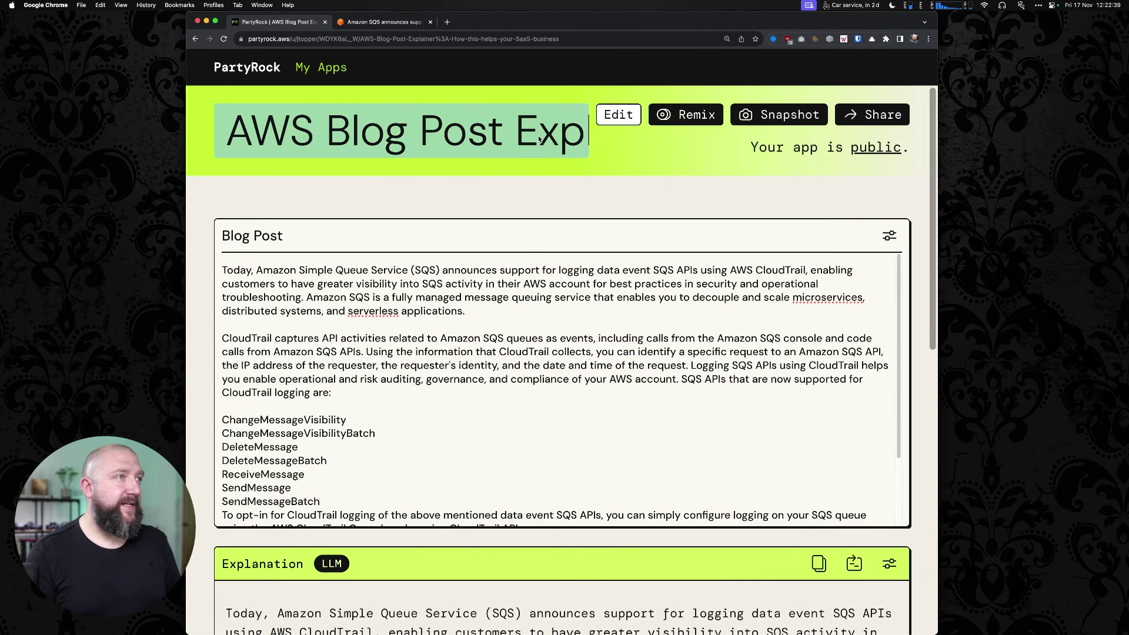
{"action": "left_click", "coordinate": [618, 114]}
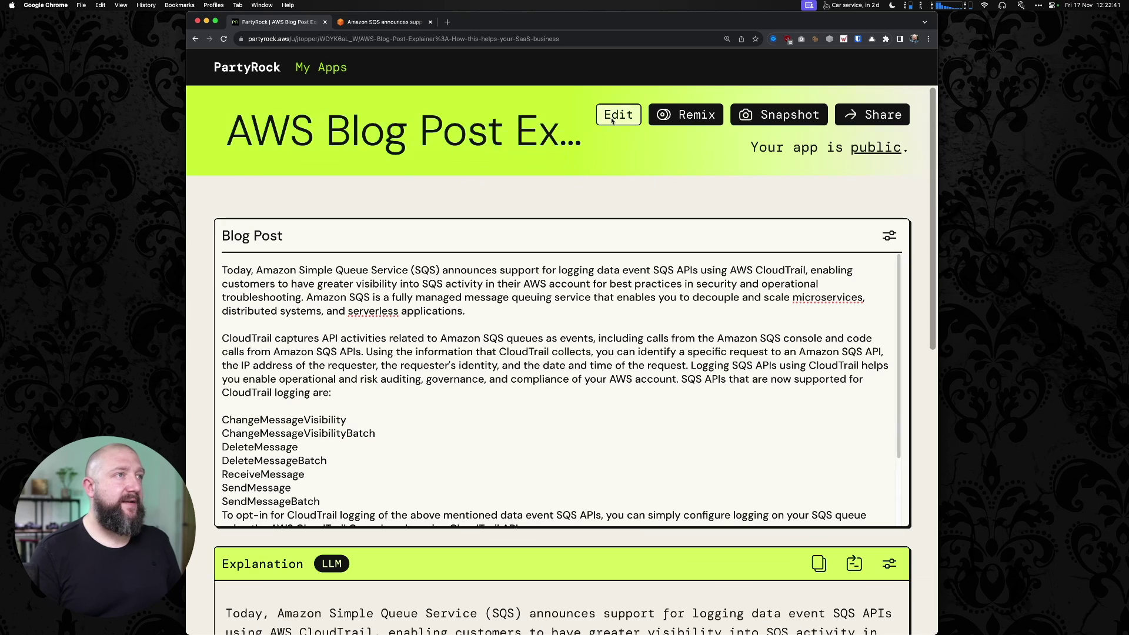
{"action": "left_click_drag", "start_coordinate": [503, 137], "coordinate": [415, 140]}
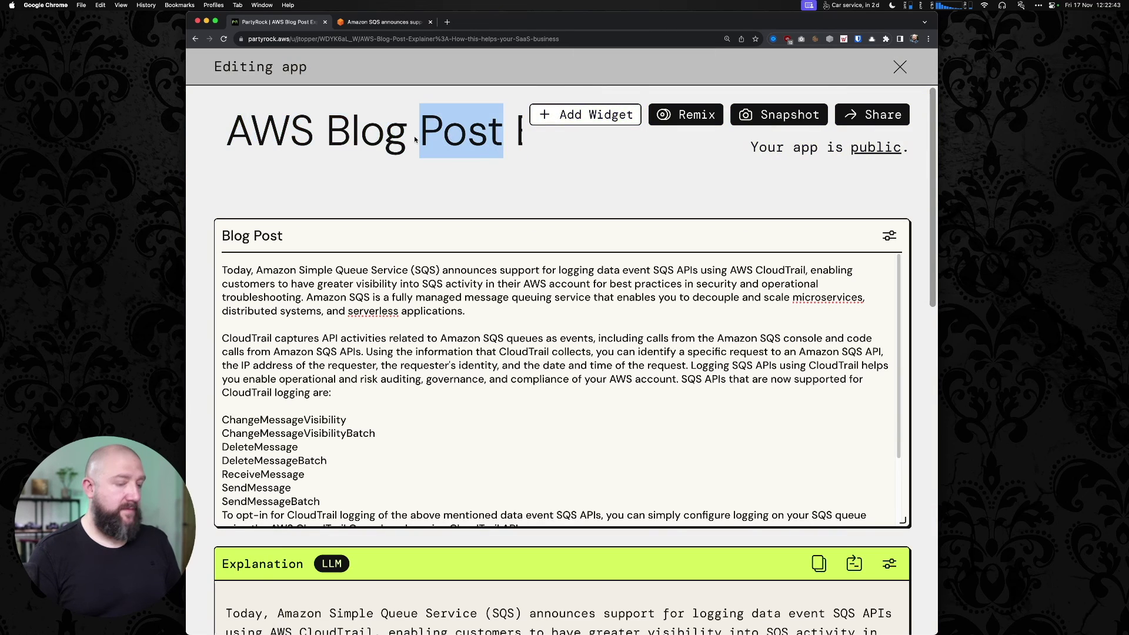
{"action": "key", "text": "BackSpace"}
{"action": "key", "text": "BackSpace"}
{"action": "key", "text": "BackSpace"}
{"action": "key", "text": "BackSpace"}
{"action": "key", "text": "BackSpace"}
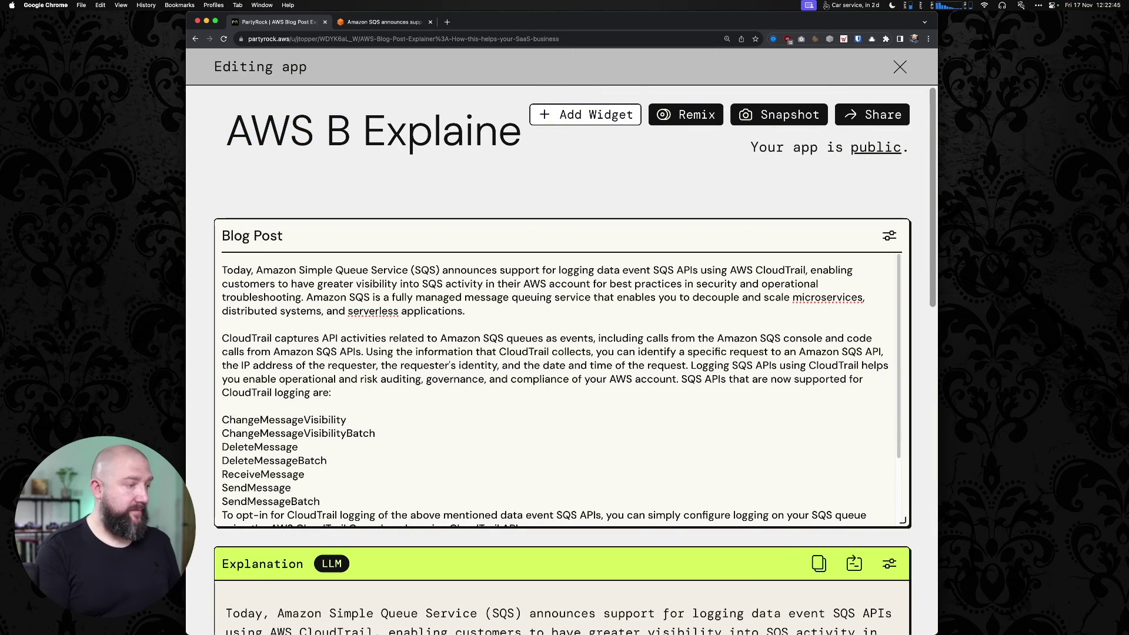
{"action": "key", "text": "super+a"}
{"action": "key", "text": "BackSpace"}
{"action": "type", "text": "Summari"}
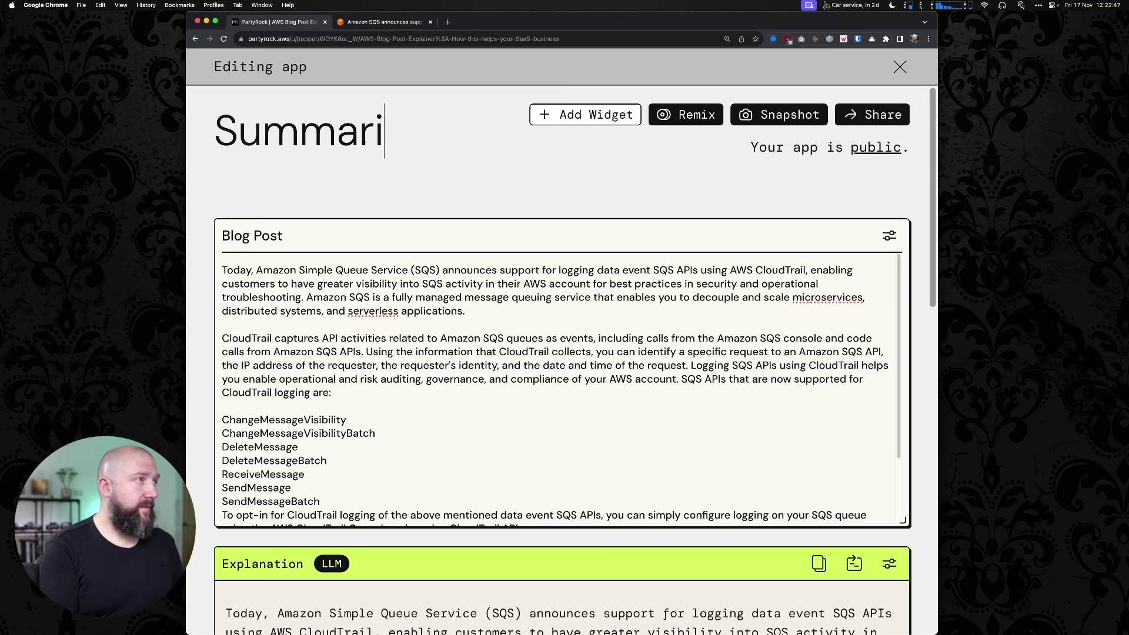
{"action": "type", "text": "se AWS Blog"}
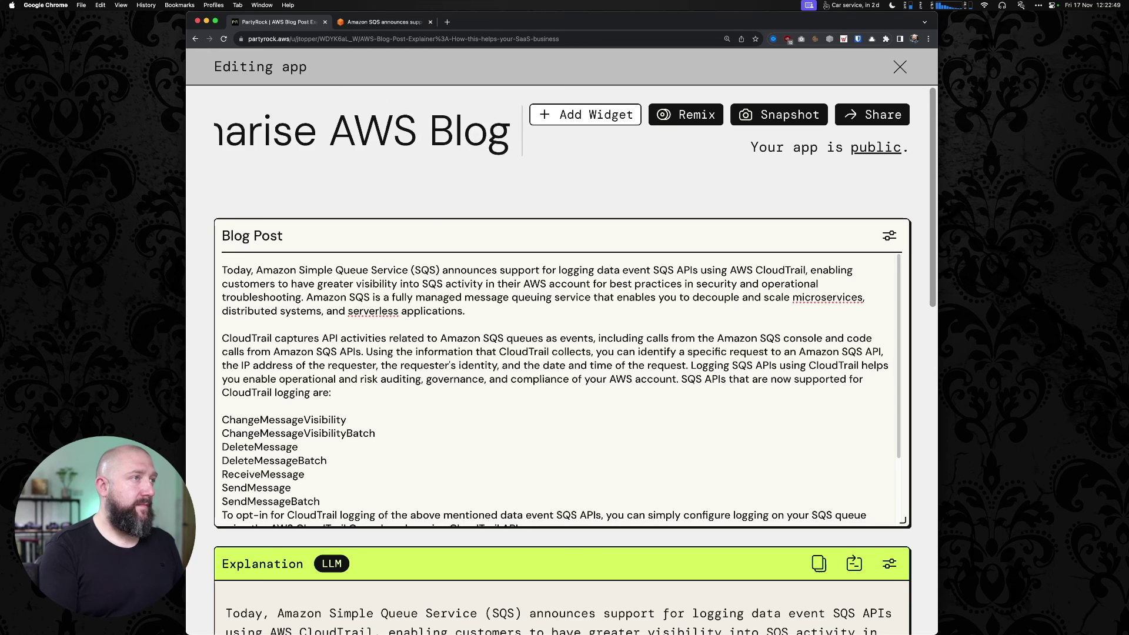
{"action": "type", "text": " for SaaS CTO"}
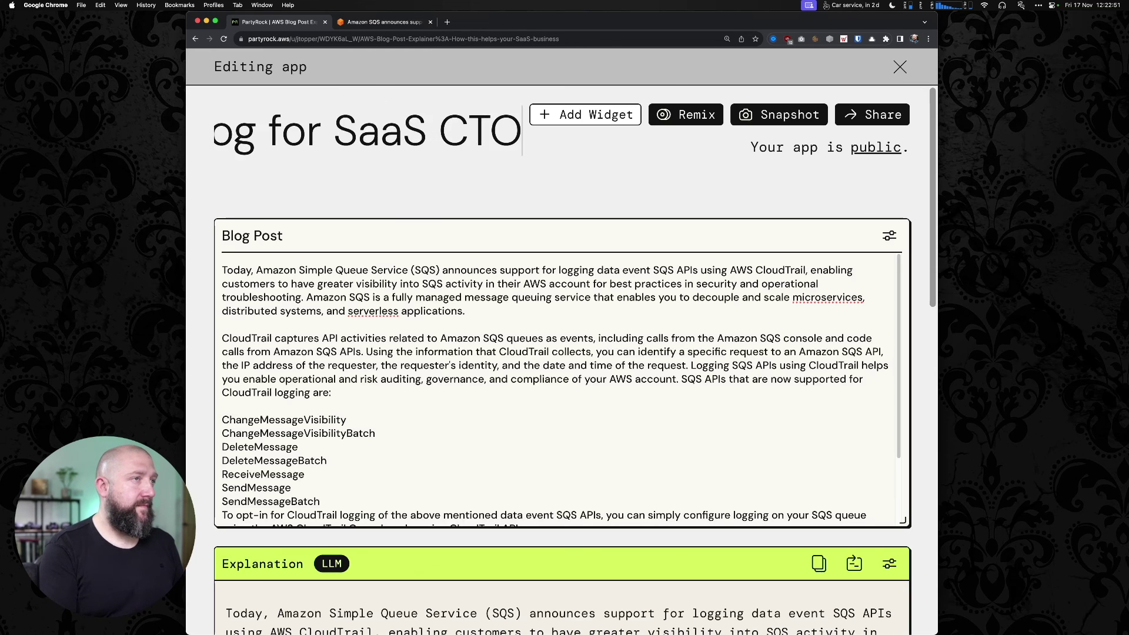
{"action": "left_click", "coordinate": [606, 181]}
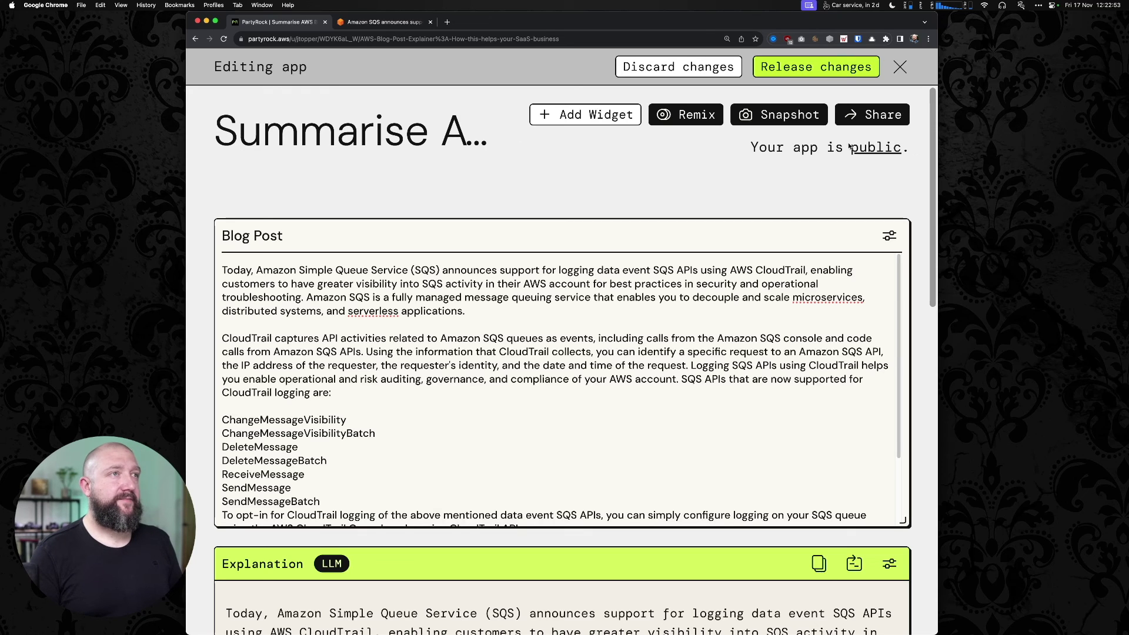
{"action": "left_click", "coordinate": [816, 66]}
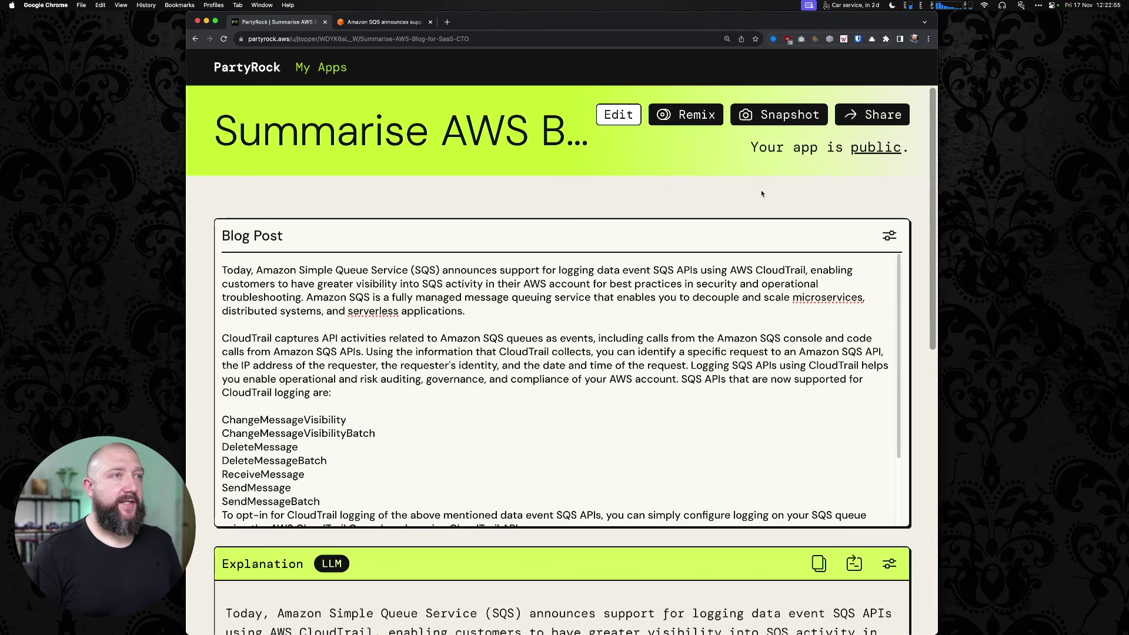